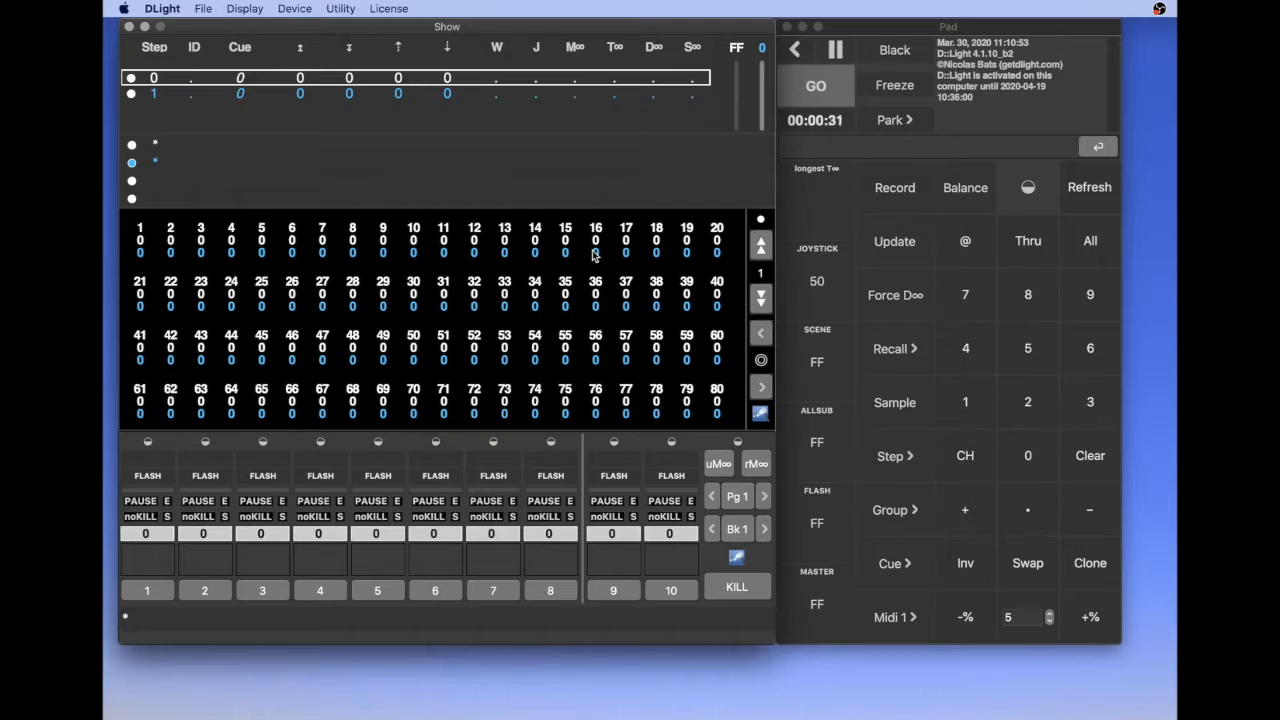
Record cues 1 to 4 as consecutive sequence steps and return the sequence to step 0
key("r")
key("Return")
key("r")
key("Return")
key("r")
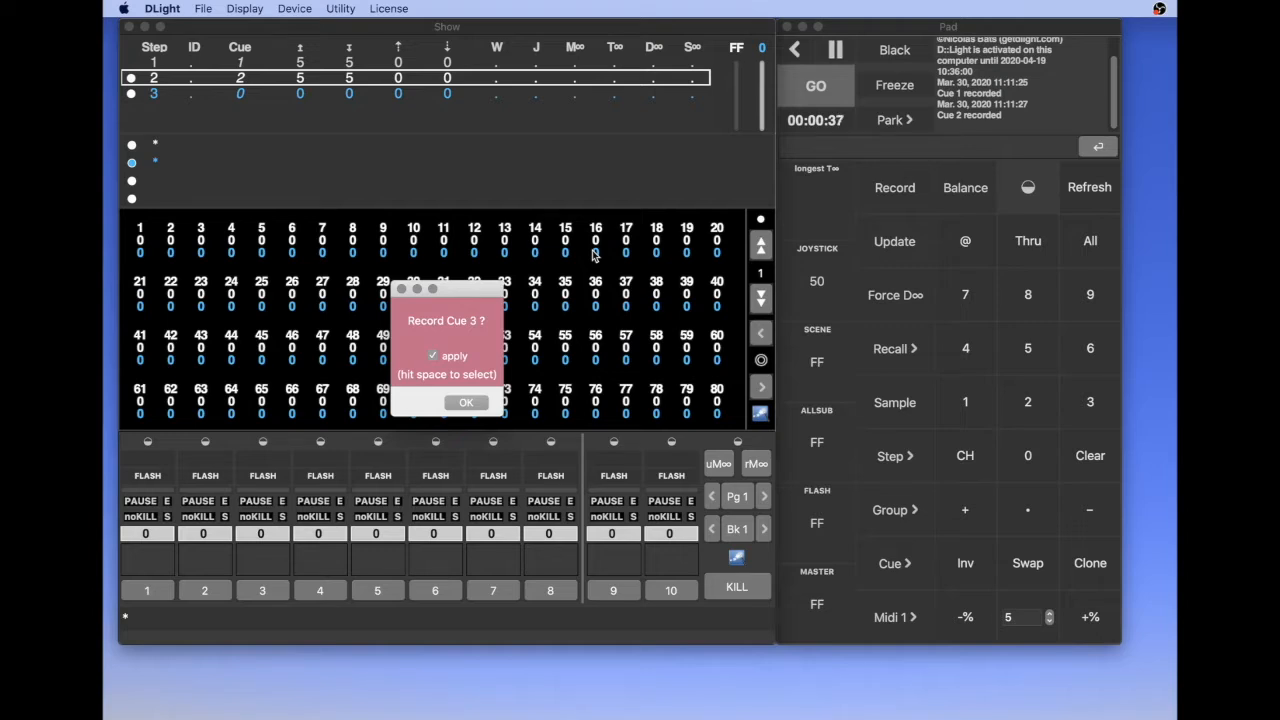
key("Return")
key("r")
key("Return")
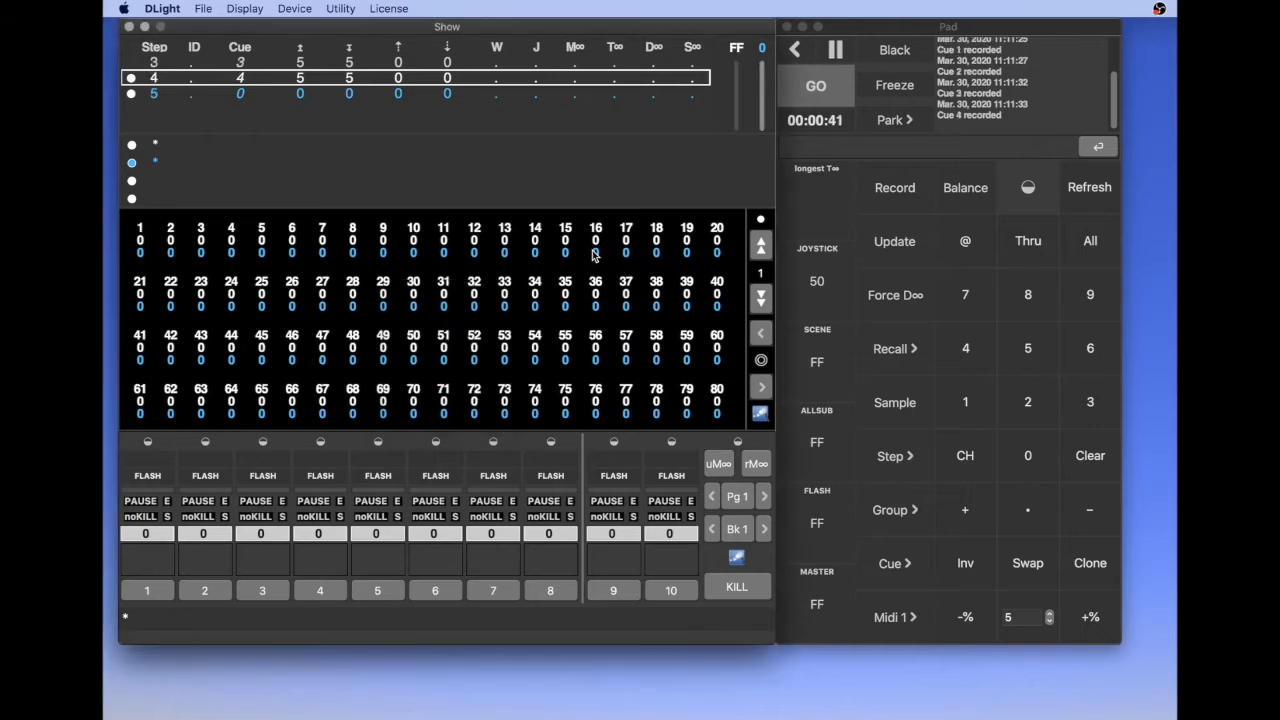
key("Up")
key("Up")
key("Up")
key("Up")
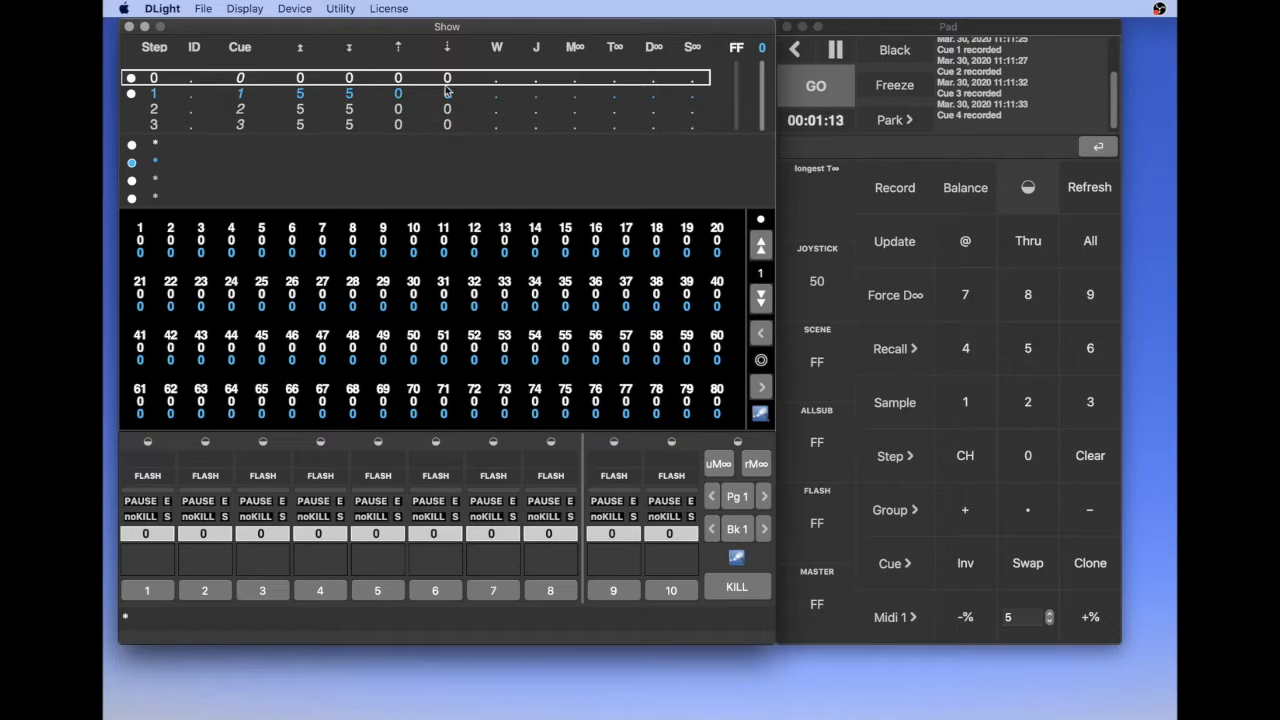
Open the MasterLink Editor for step 1 and create a MasterLink for submaster 1
double_click(577, 99)
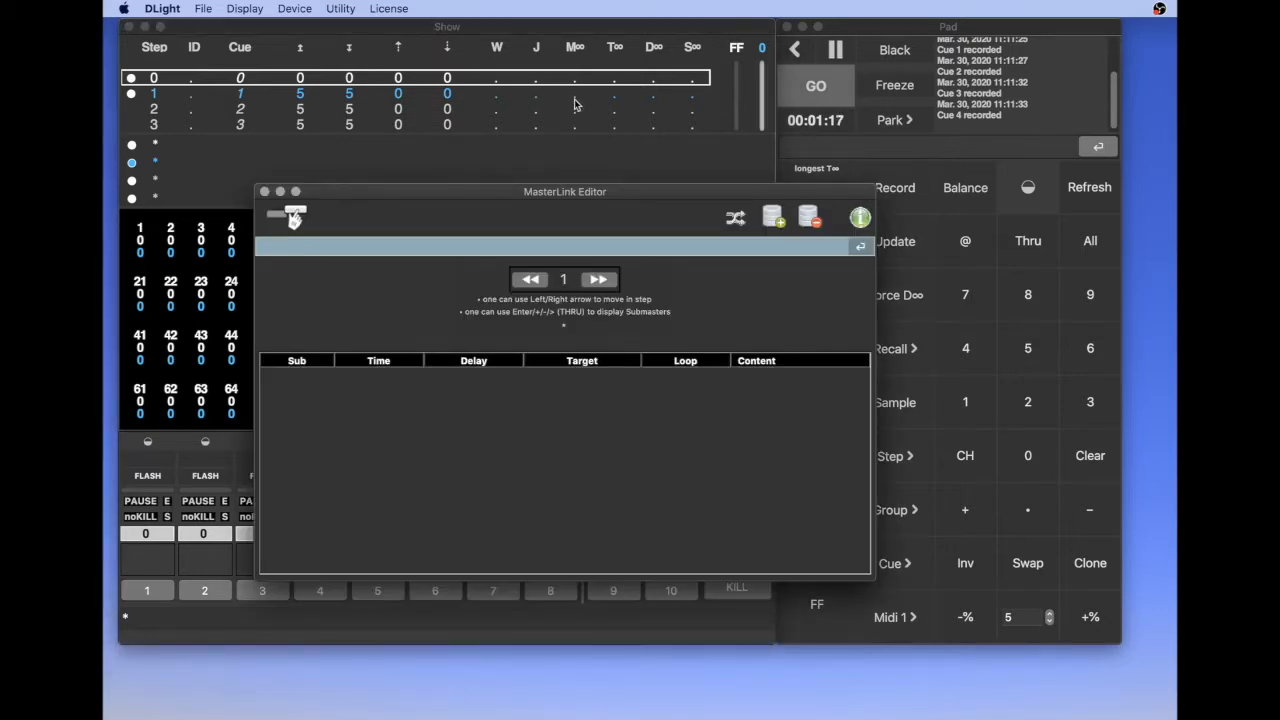
left_click_drag(499, 195, 639, 148)
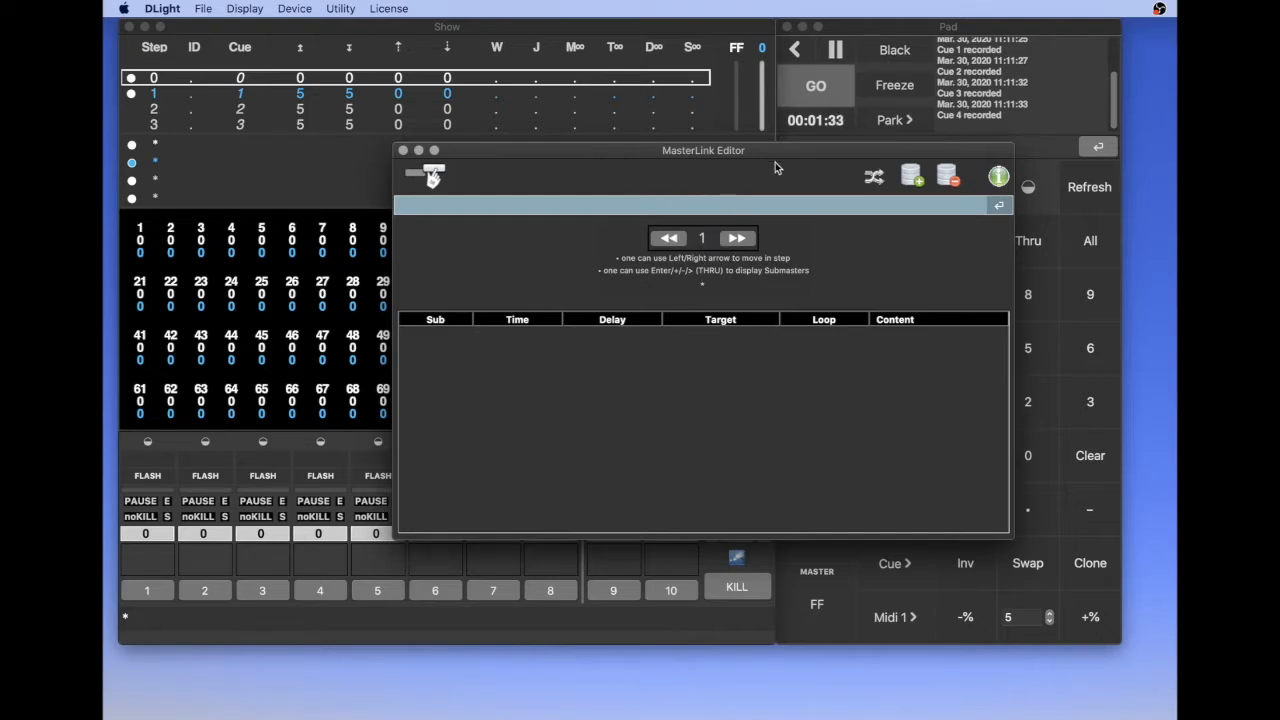
left_click(736, 238)
left_click(736, 238)
left_click(736, 238)
left_click(914, 186)
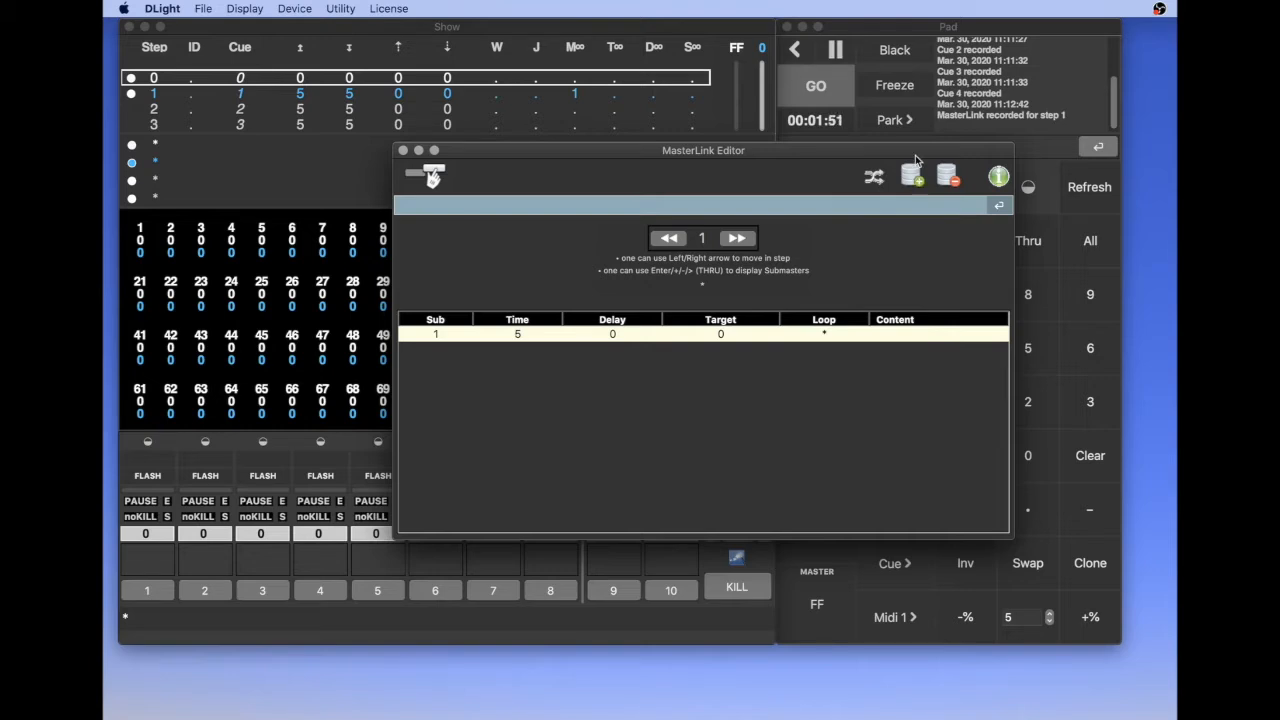
Review the MasterLink Editor's available shortcuts and add submaster 2 to step 1's MasterLink
left_click_drag(913, 155, 785, 155)
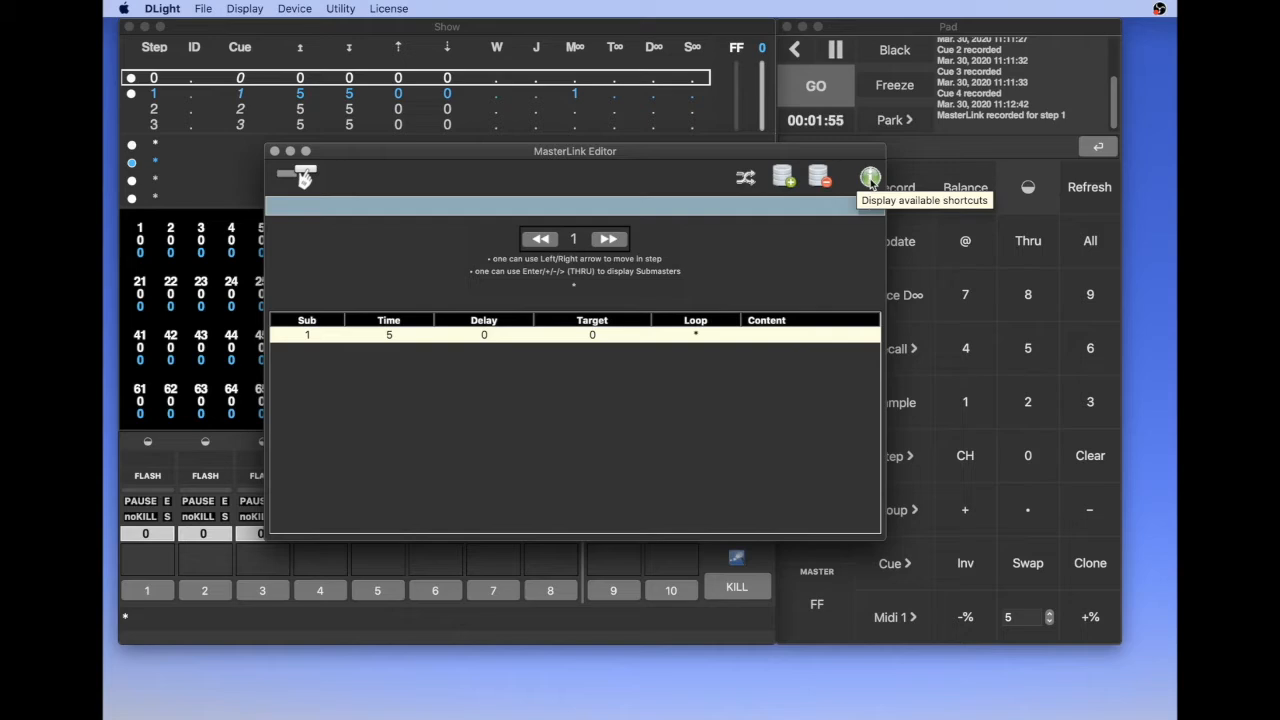
left_click(870, 178)
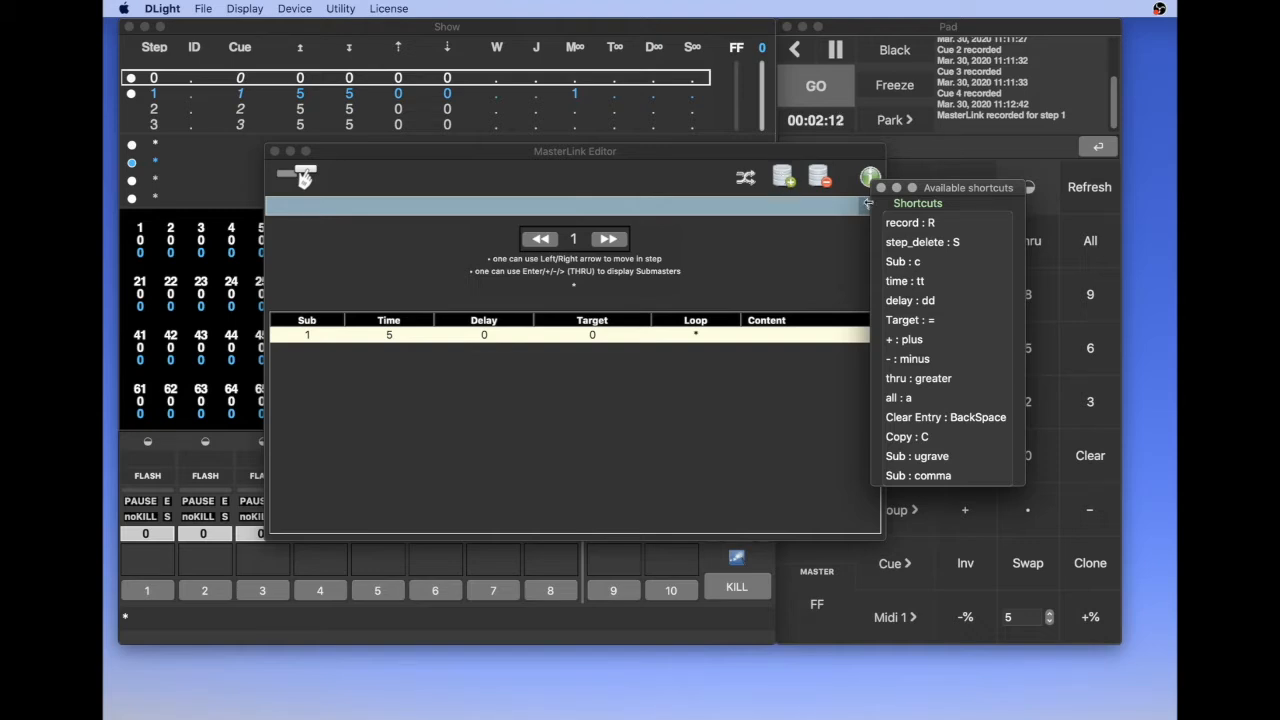
left_click(881, 188)
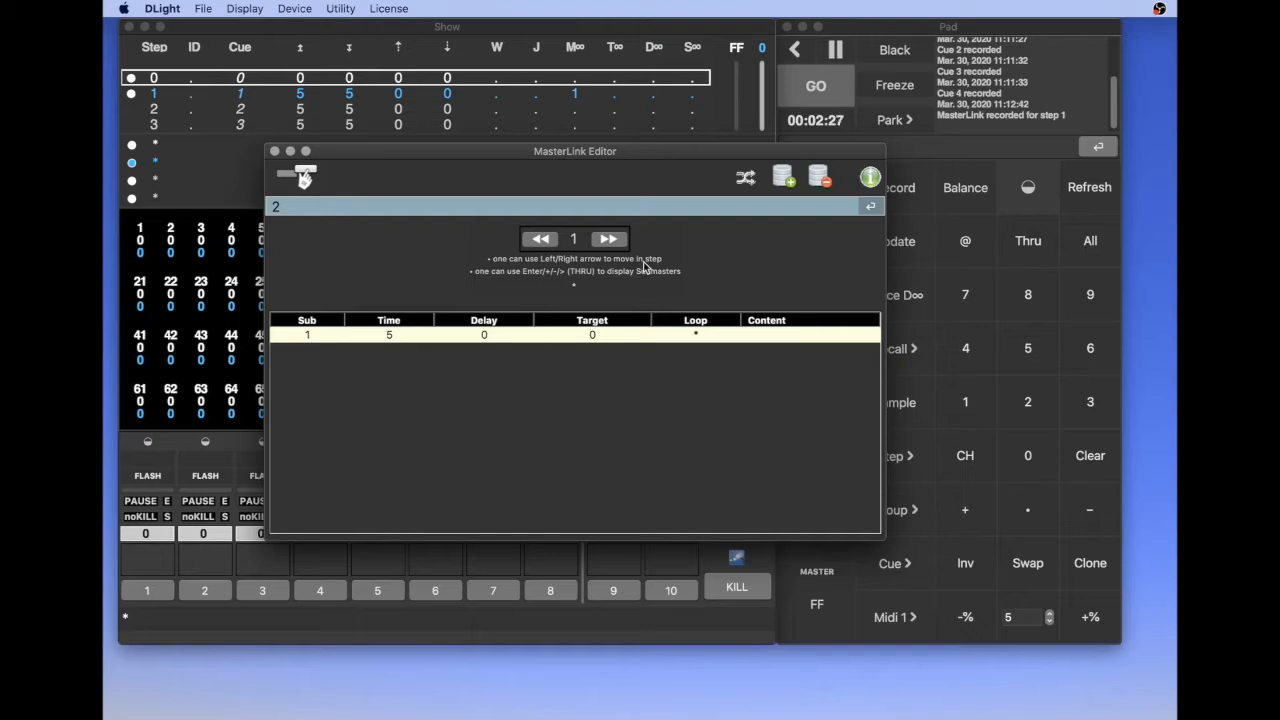
key("Return")
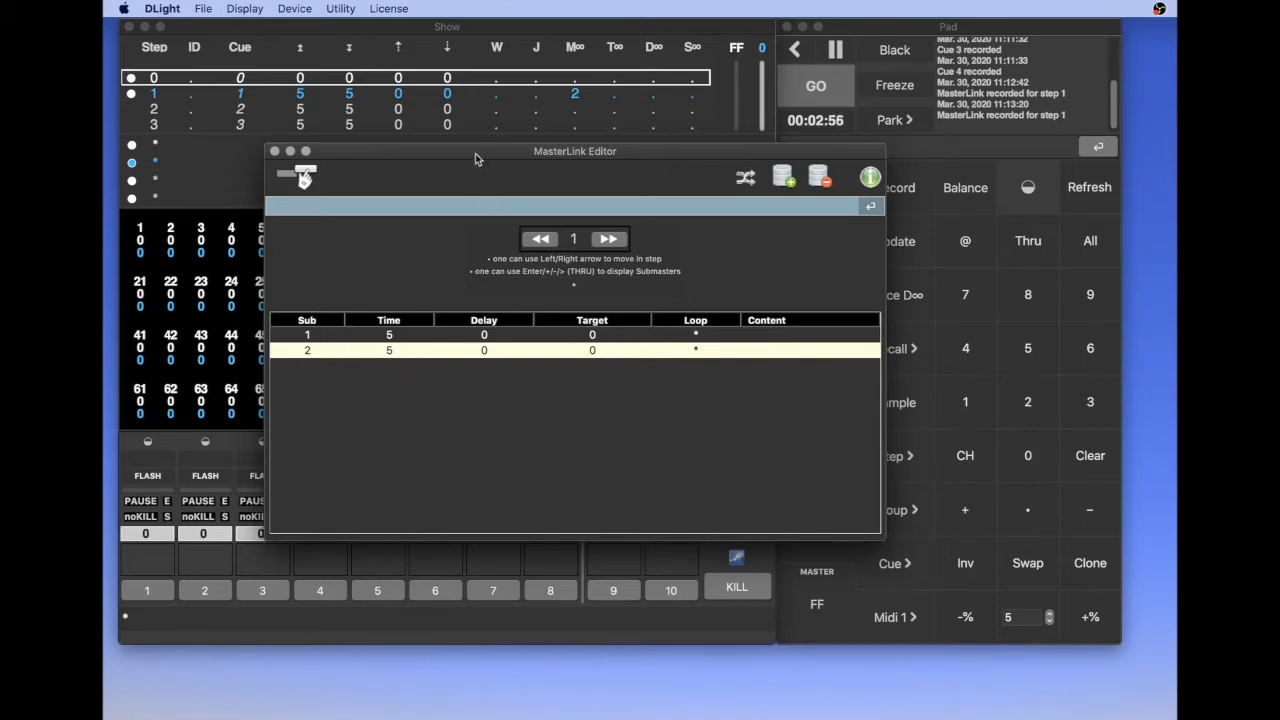
left_click_drag(476, 157, 668, 156)
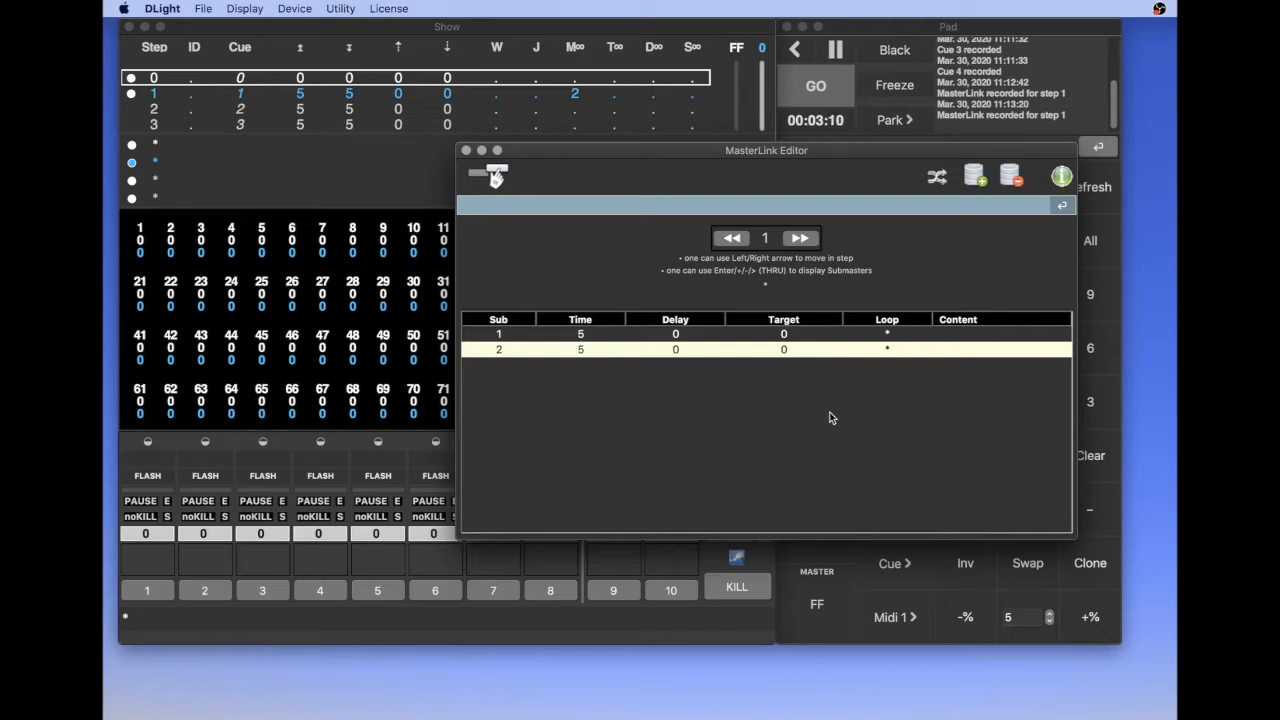
Set the target of submasters 1 and 2 to FF in step 1's MasterLink
type("00")
key("Return")
left_click(500, 336)
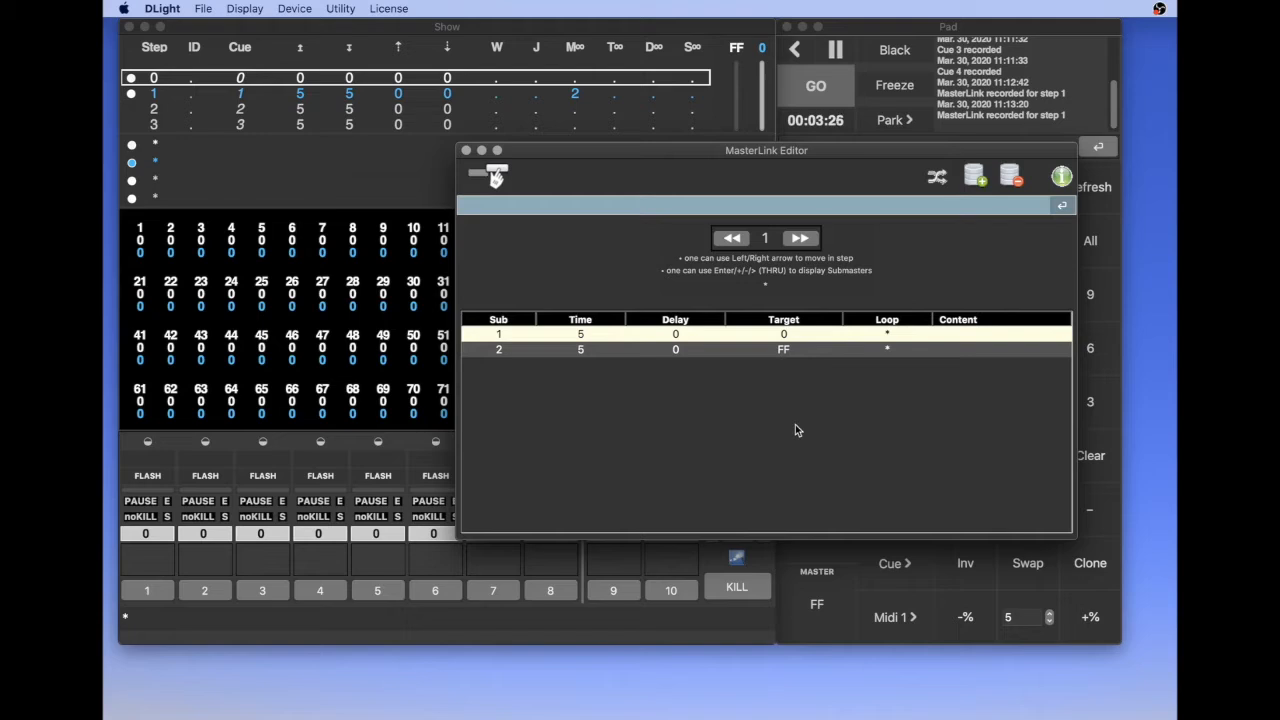
key("f")
left_click_drag(600, 150, 750, 265)
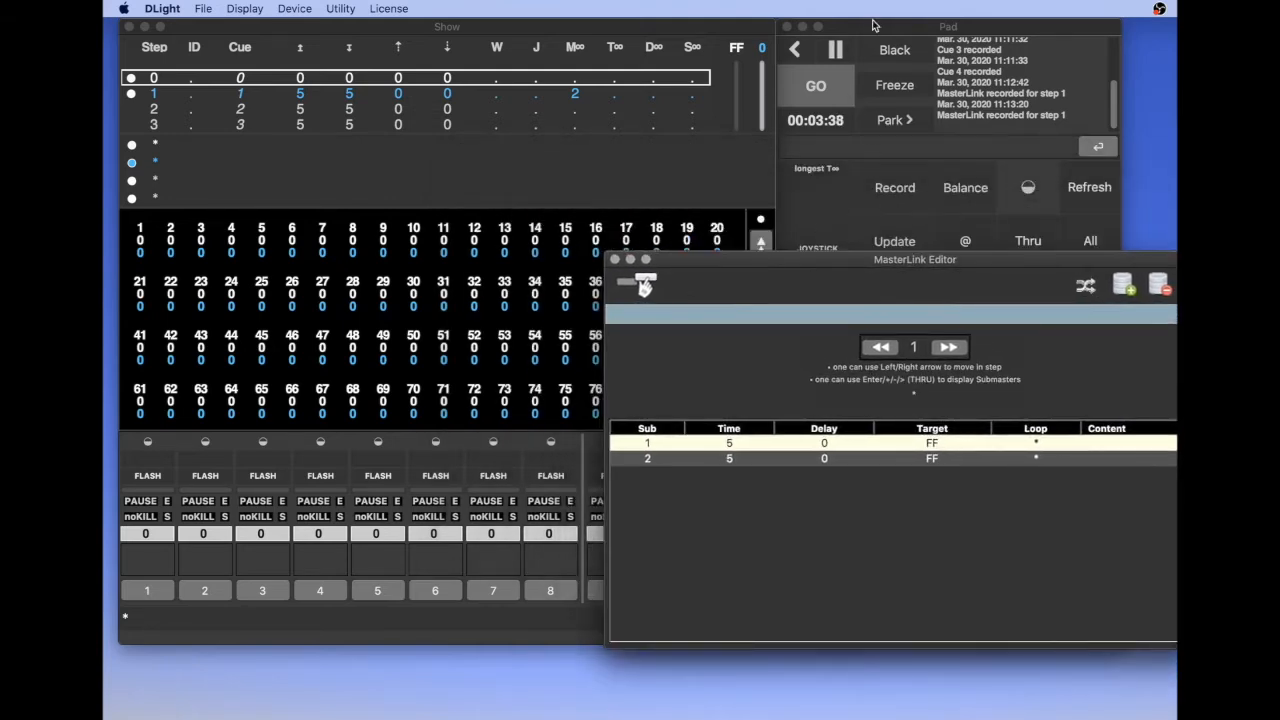
Test step 1's MasterLink by running GO from step 0, and return the sequence to step 0
left_click(839, 121)
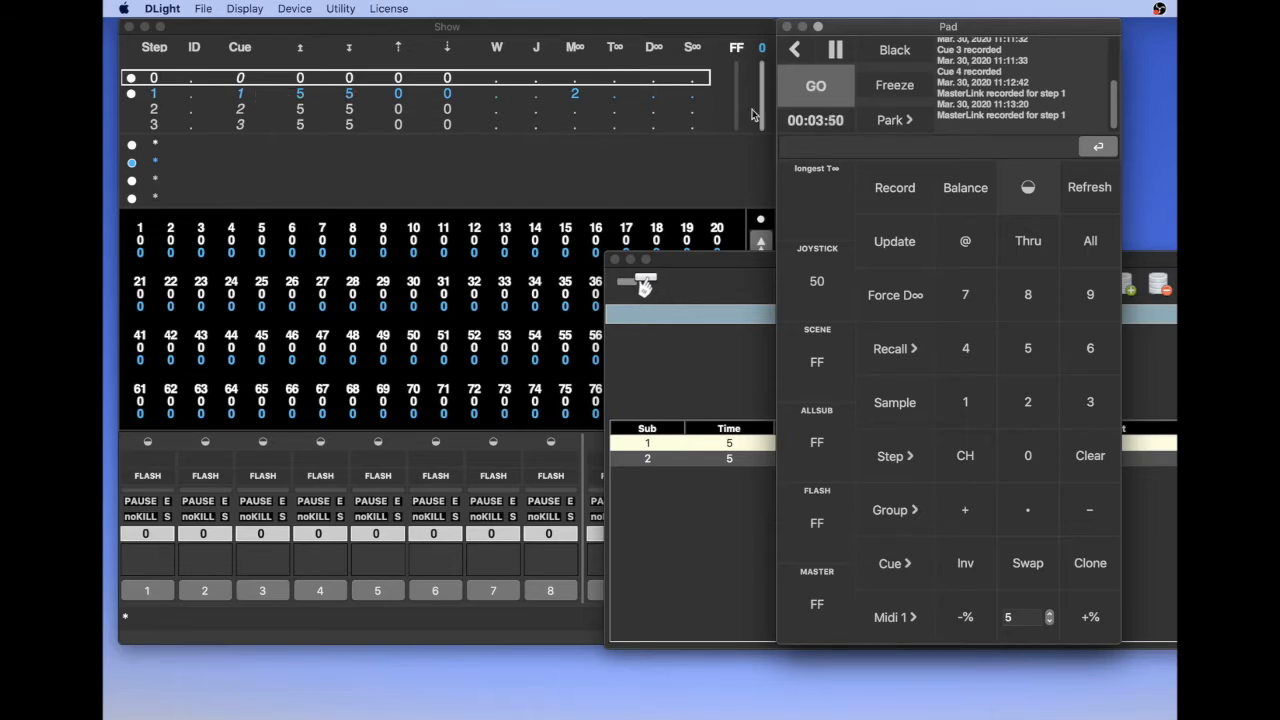
left_click(809, 82)
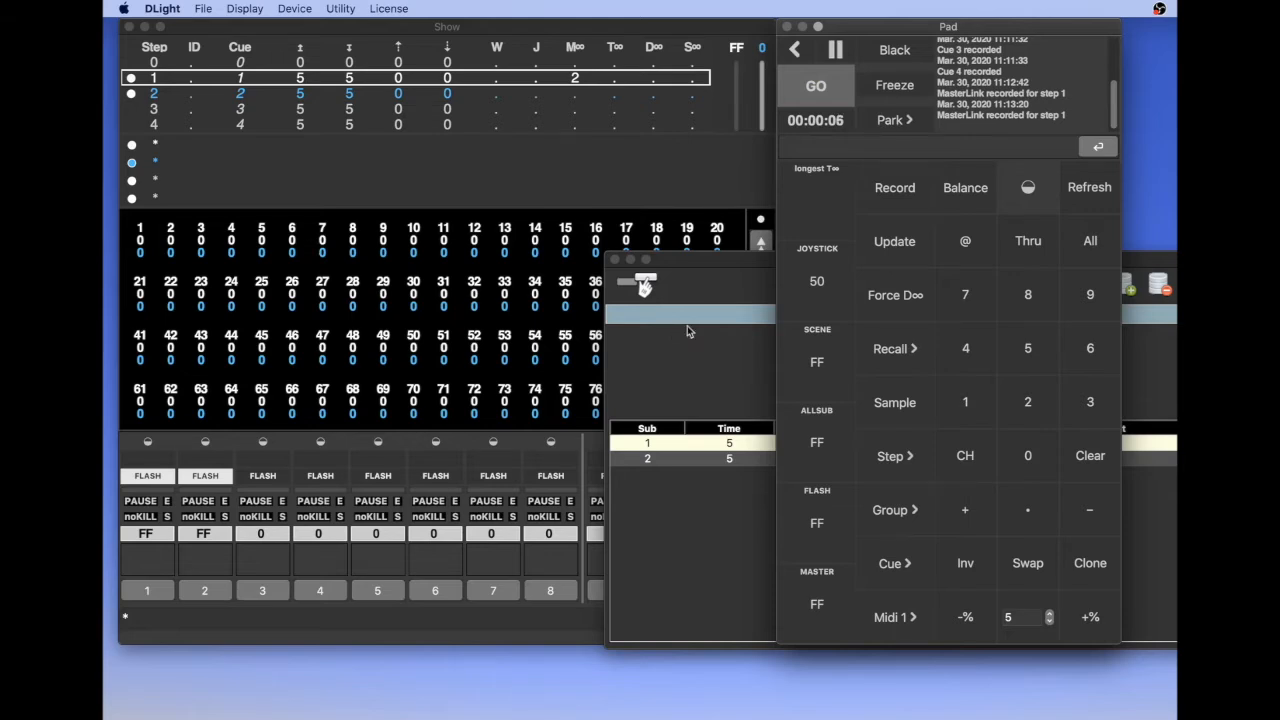
left_click(450, 258)
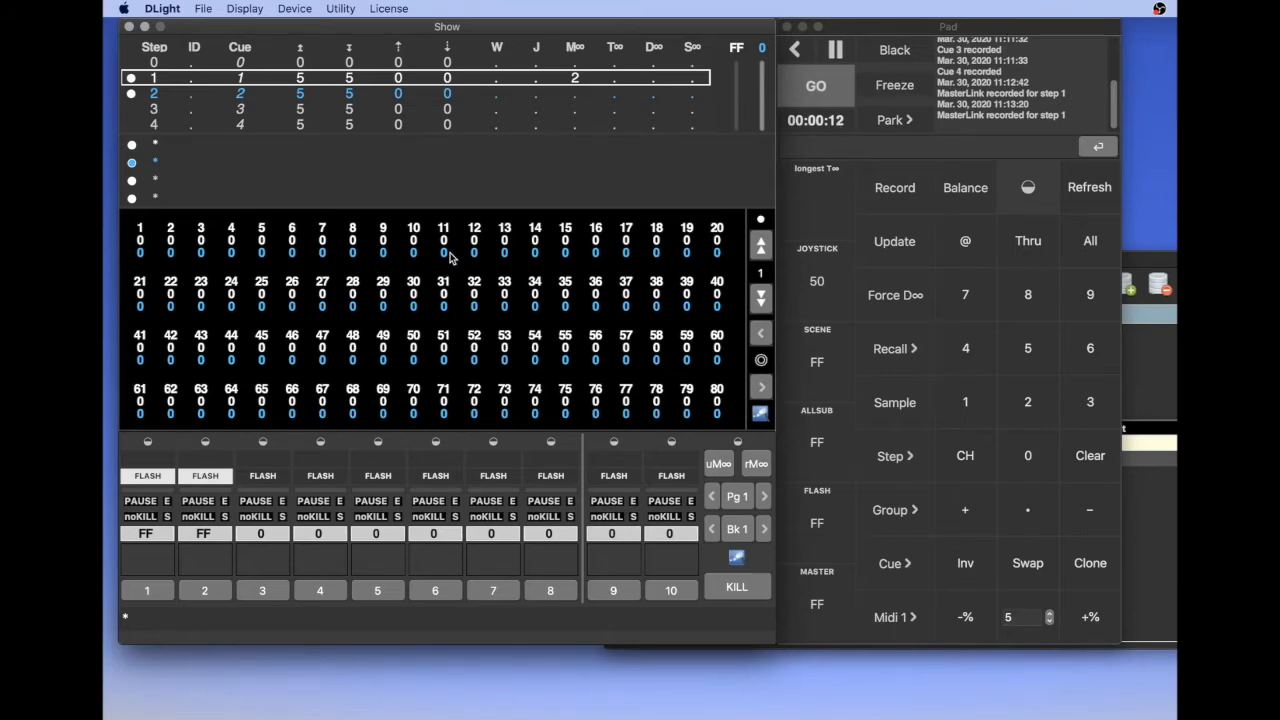
key("Up")
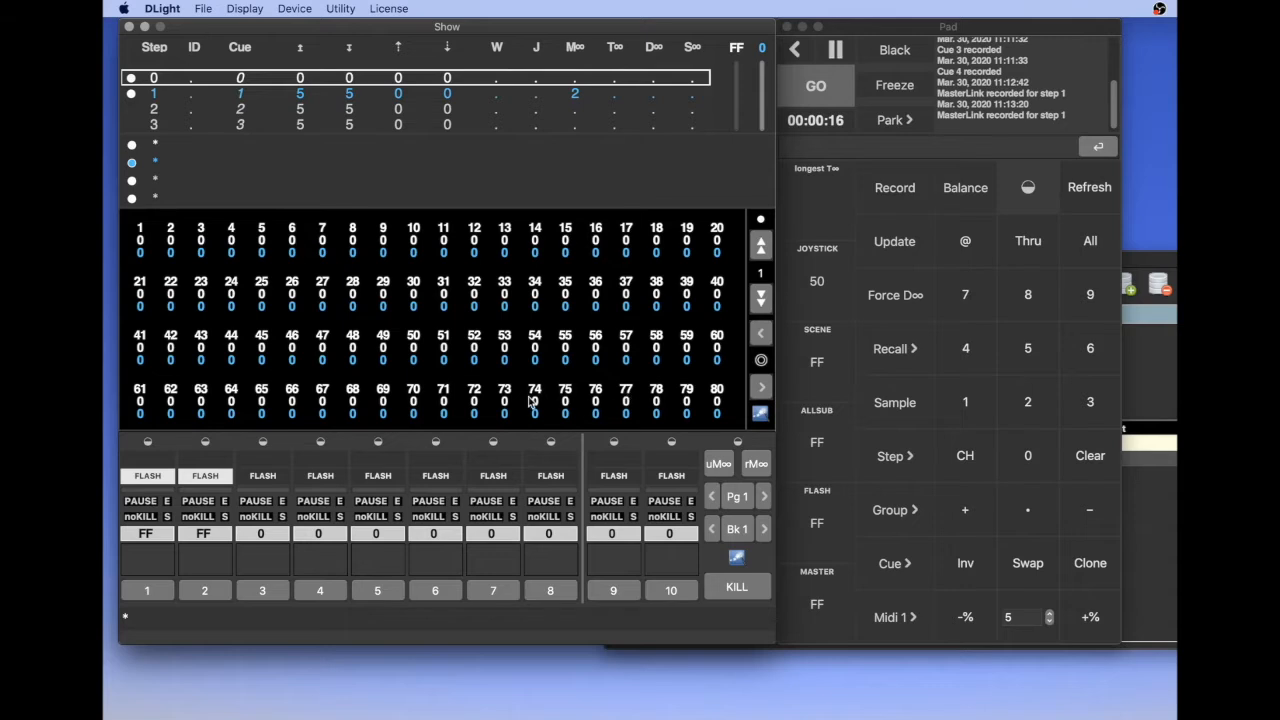
key("Escape")
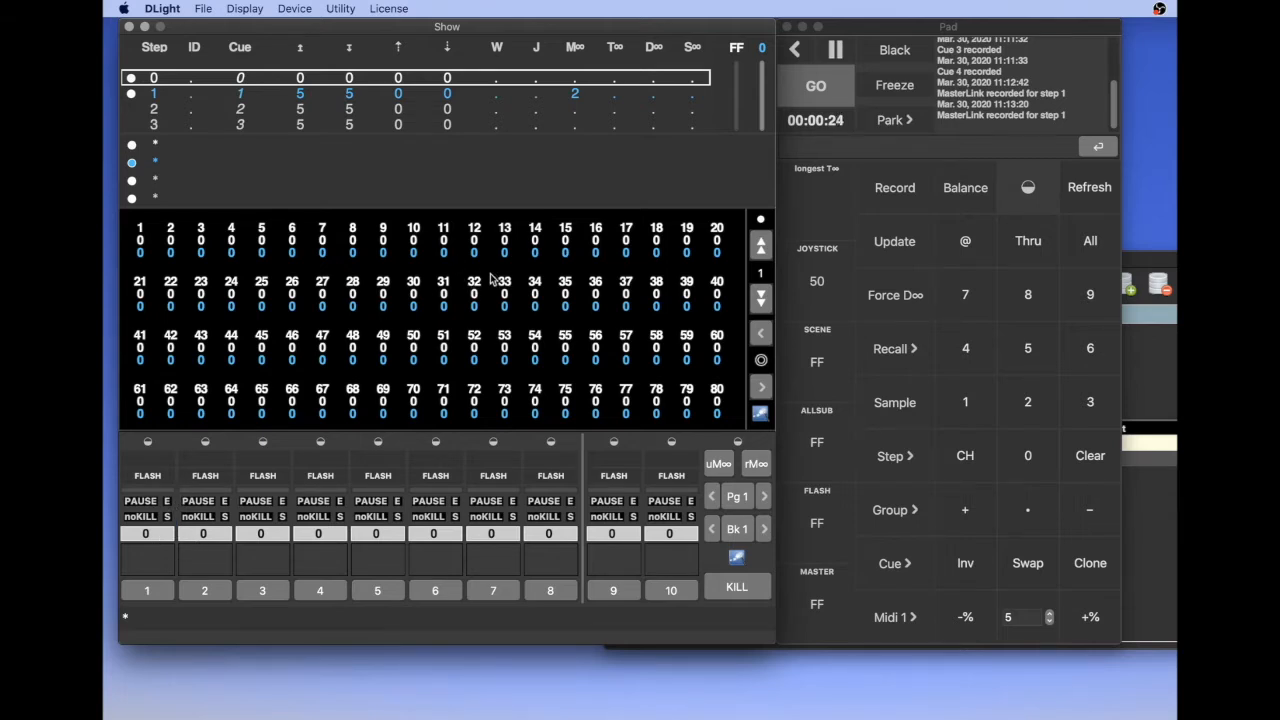
Turn off the Setup option that anchors MasterLinks to the Sequence (follow step +/-)
left_click(242, 10)
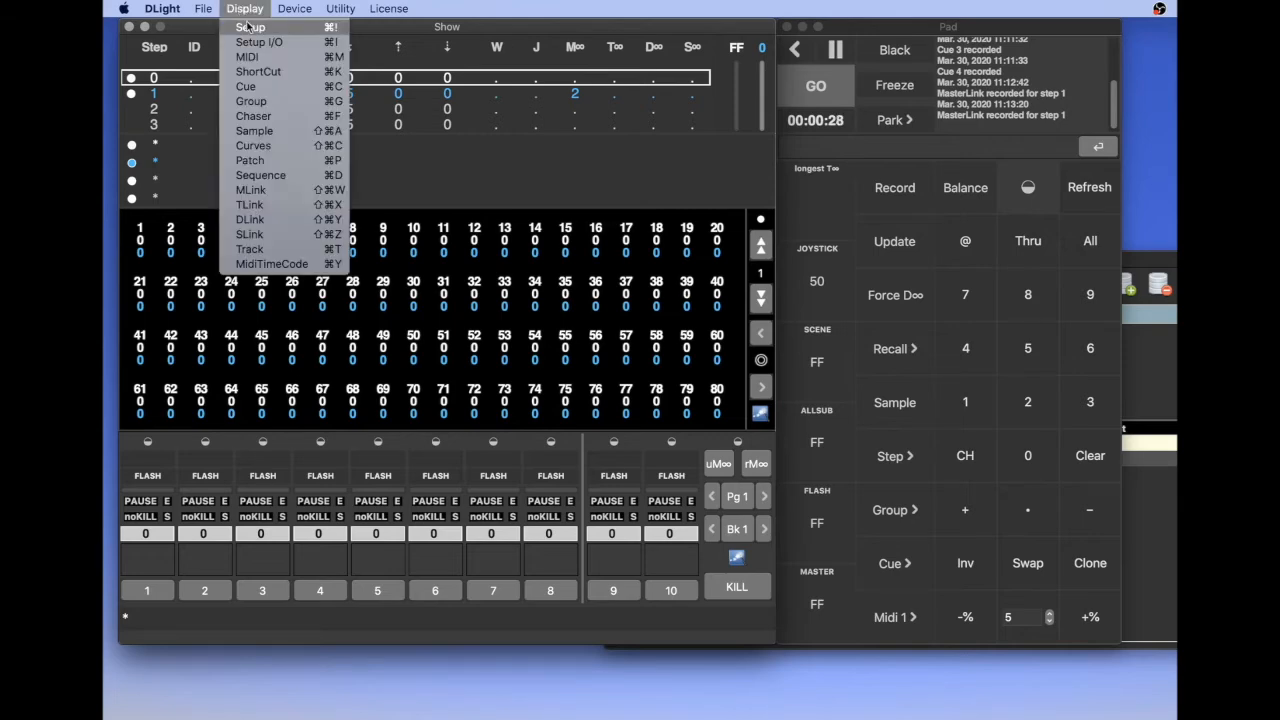
left_click(250, 27)
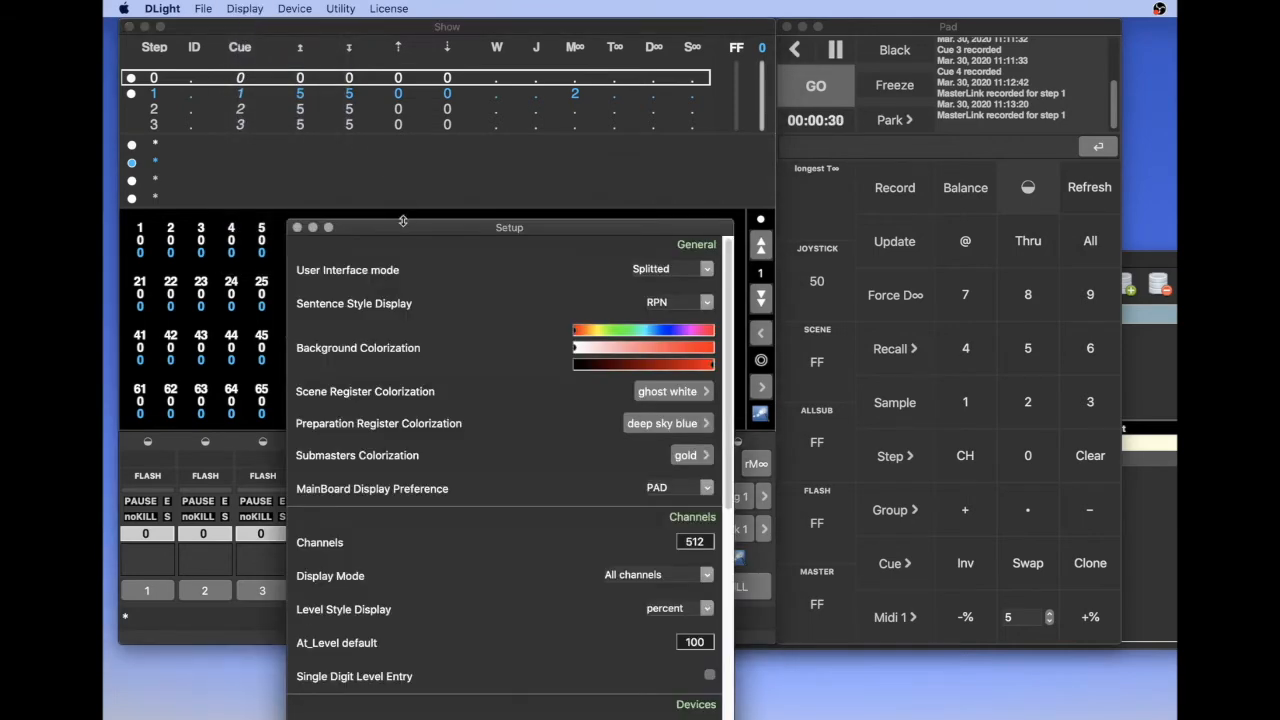
left_click_drag(402, 227, 479, 33)
scroll(576, 365, "down", 10)
scroll(576, 366, "down", 2)
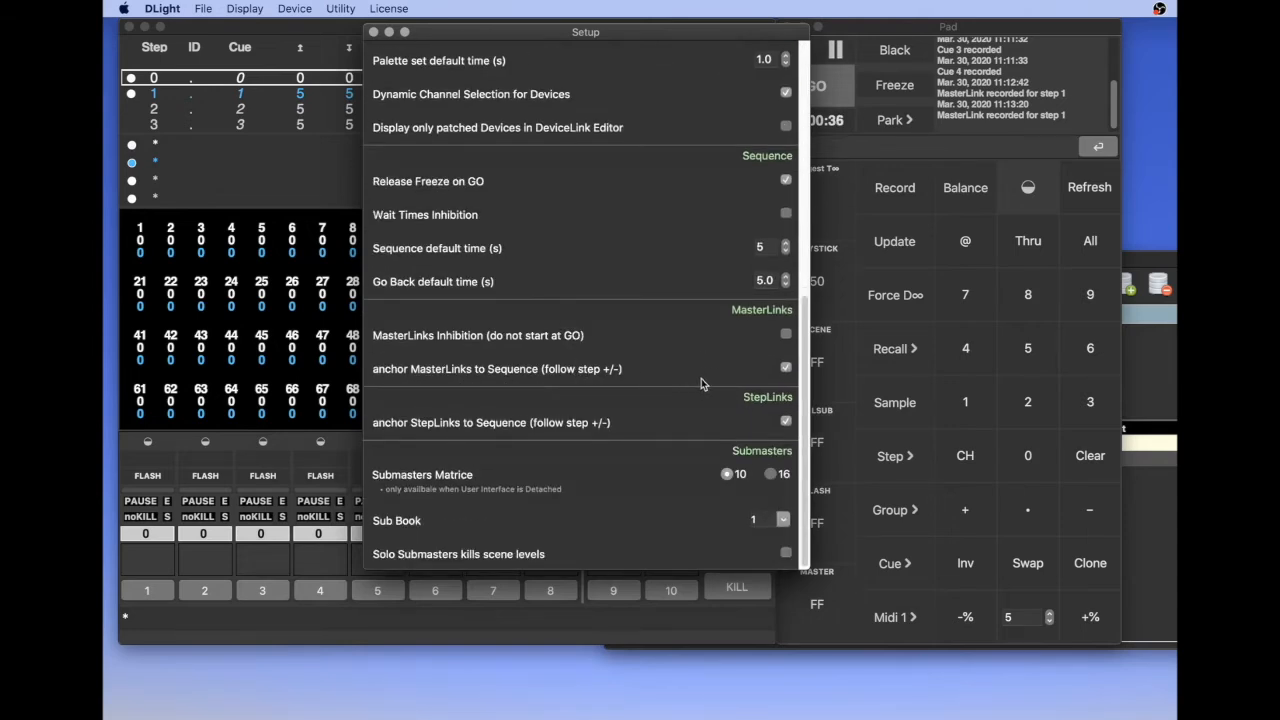
left_click(787, 369)
Run step 1 with MasterLinks unanchored and go back to step 0 to compare the submasters' behaviour
left_click(308, 393)
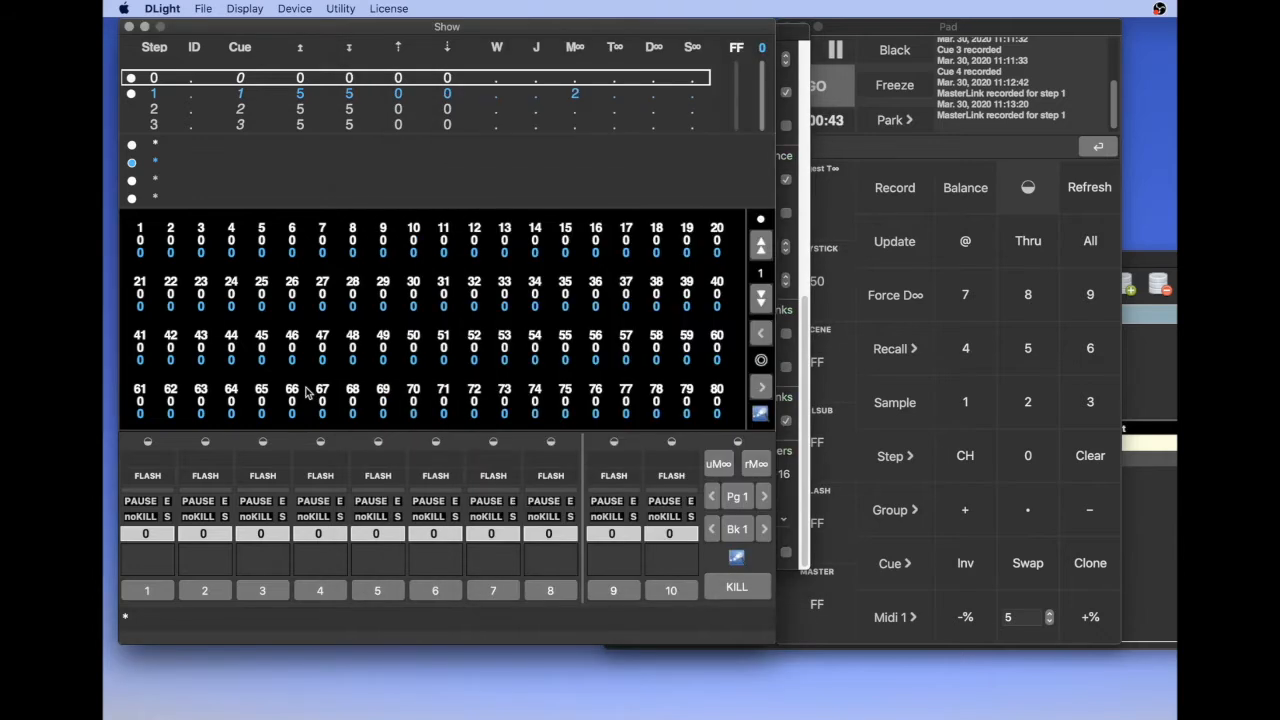
key("space")
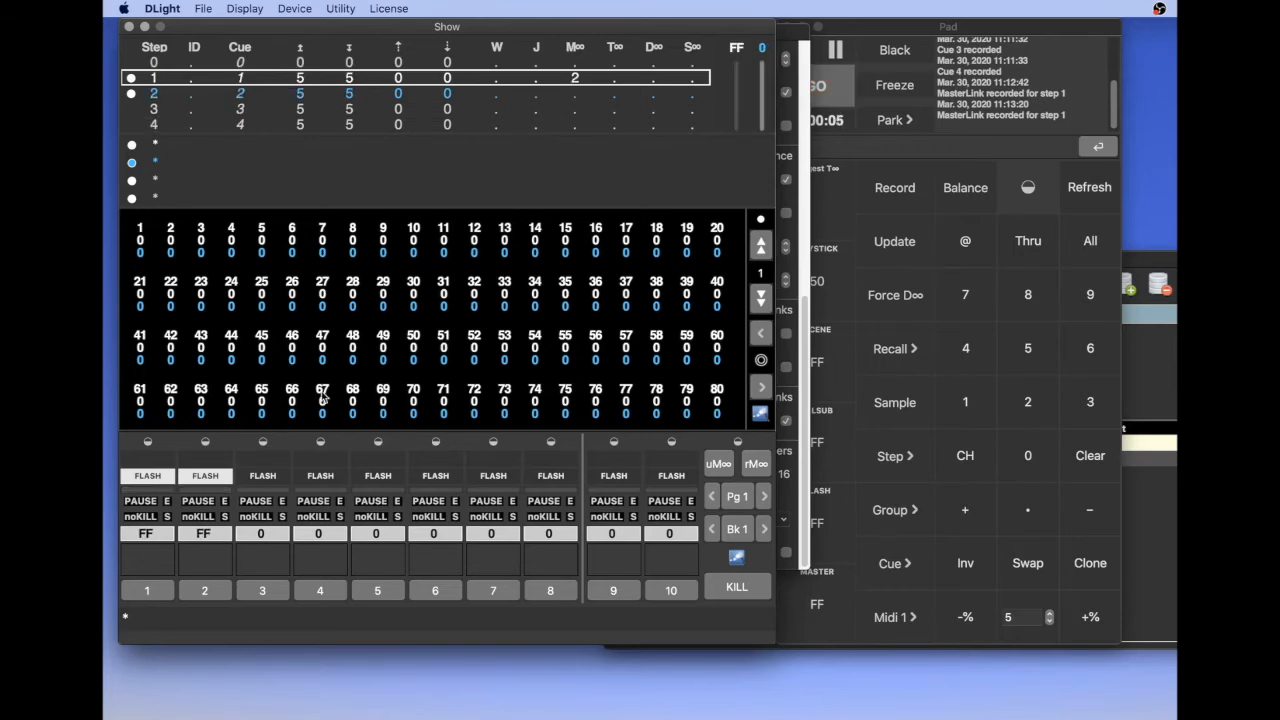
key("Up")
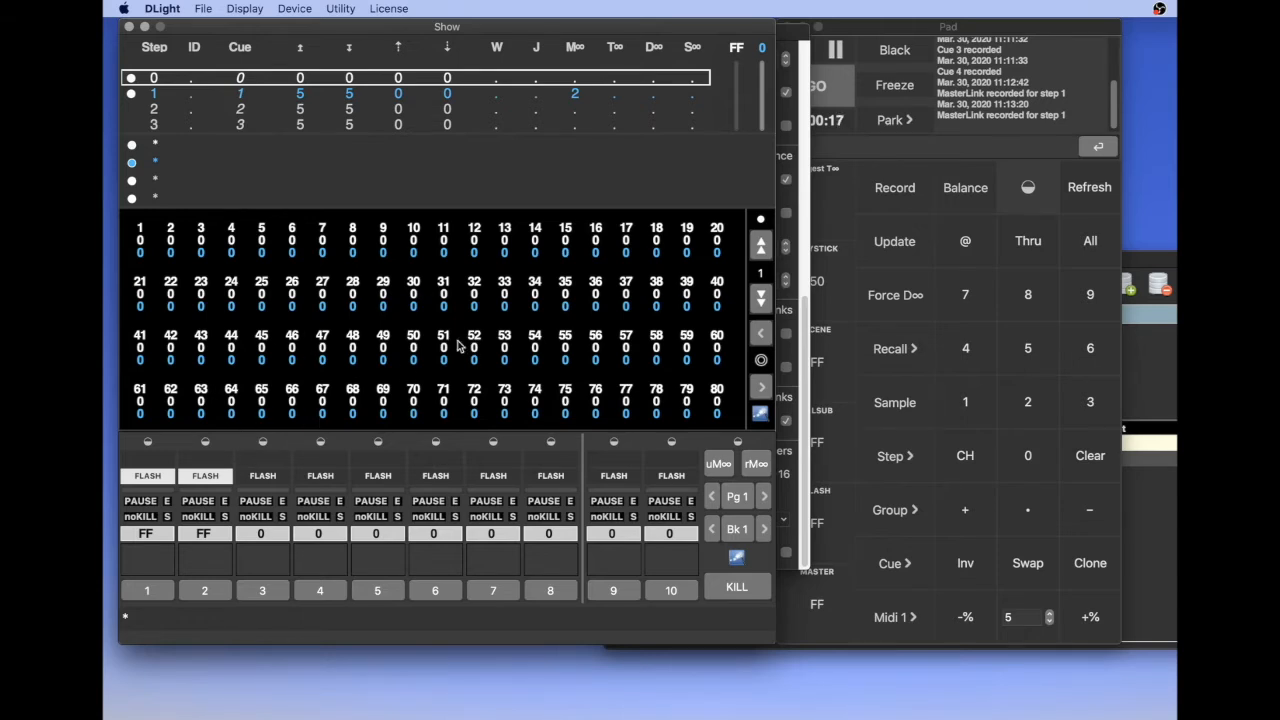
Re-enable anchoring of MasterLinks to the Sequence in Setup and return to the Show window
left_click(795, 40)
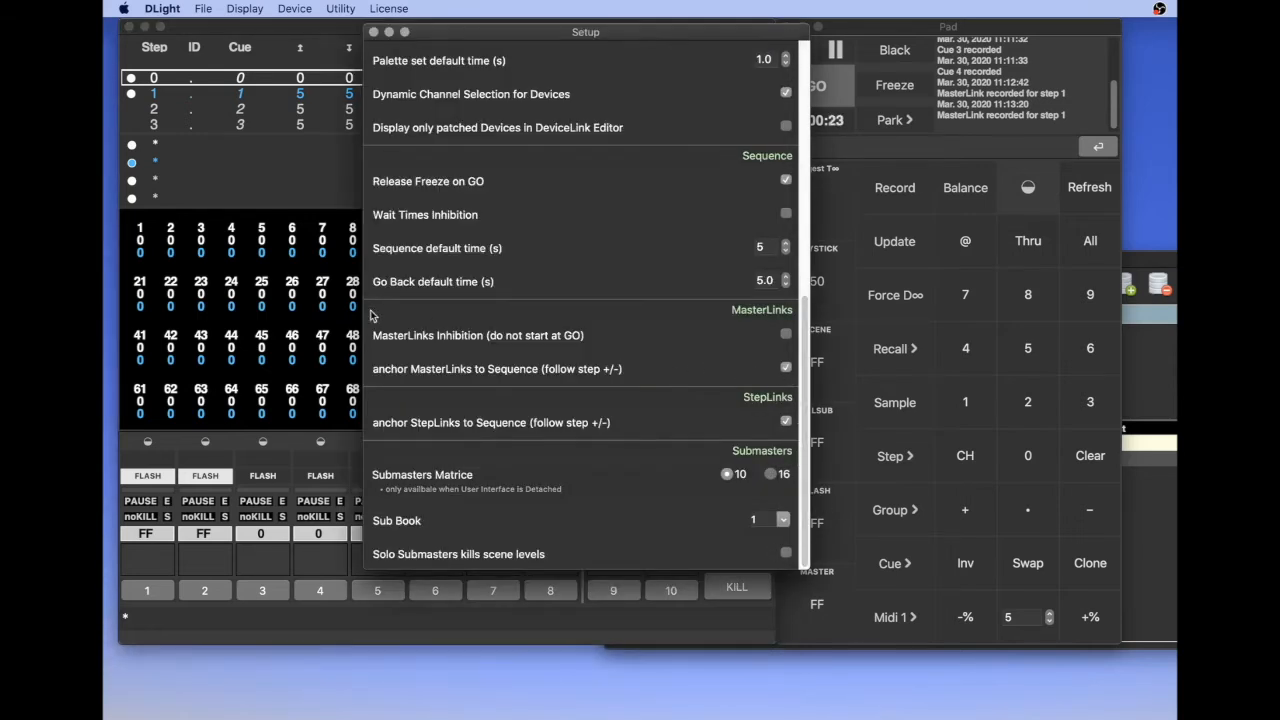
left_click(298, 306)
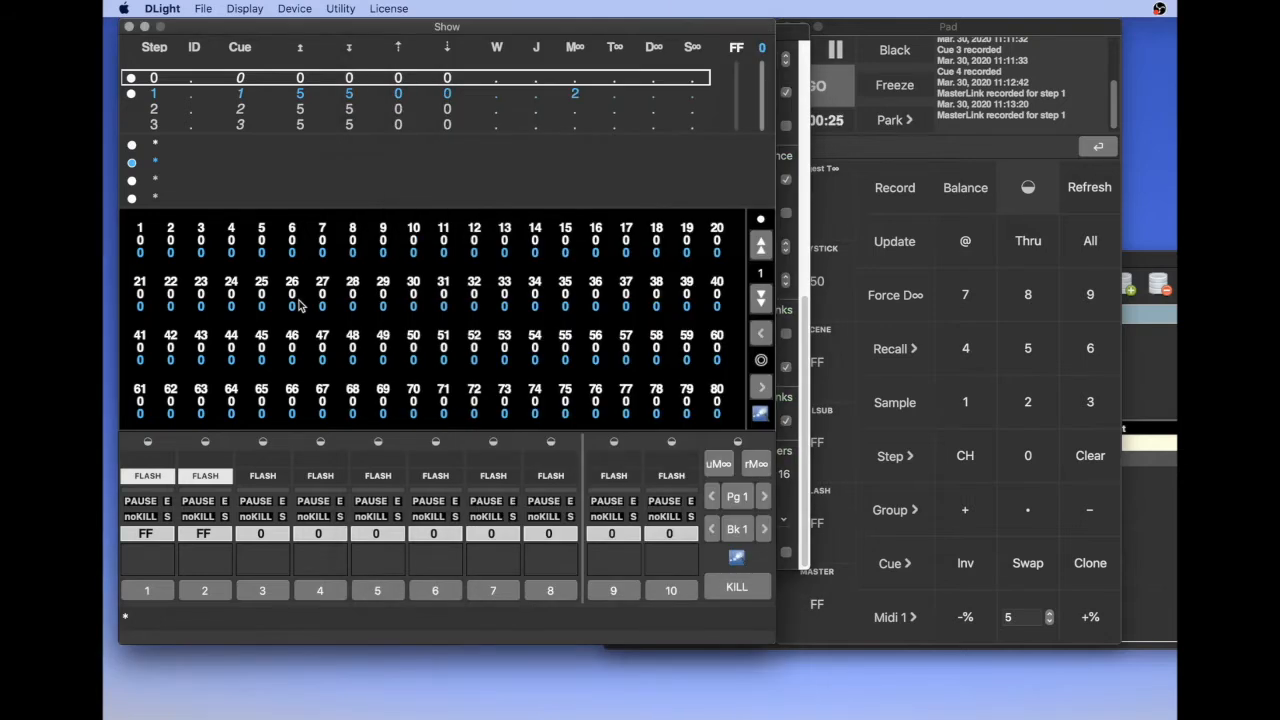
Set the time of both submasters 1 and 2 to 0 in step 1's MasterLink
left_click(1129, 258)
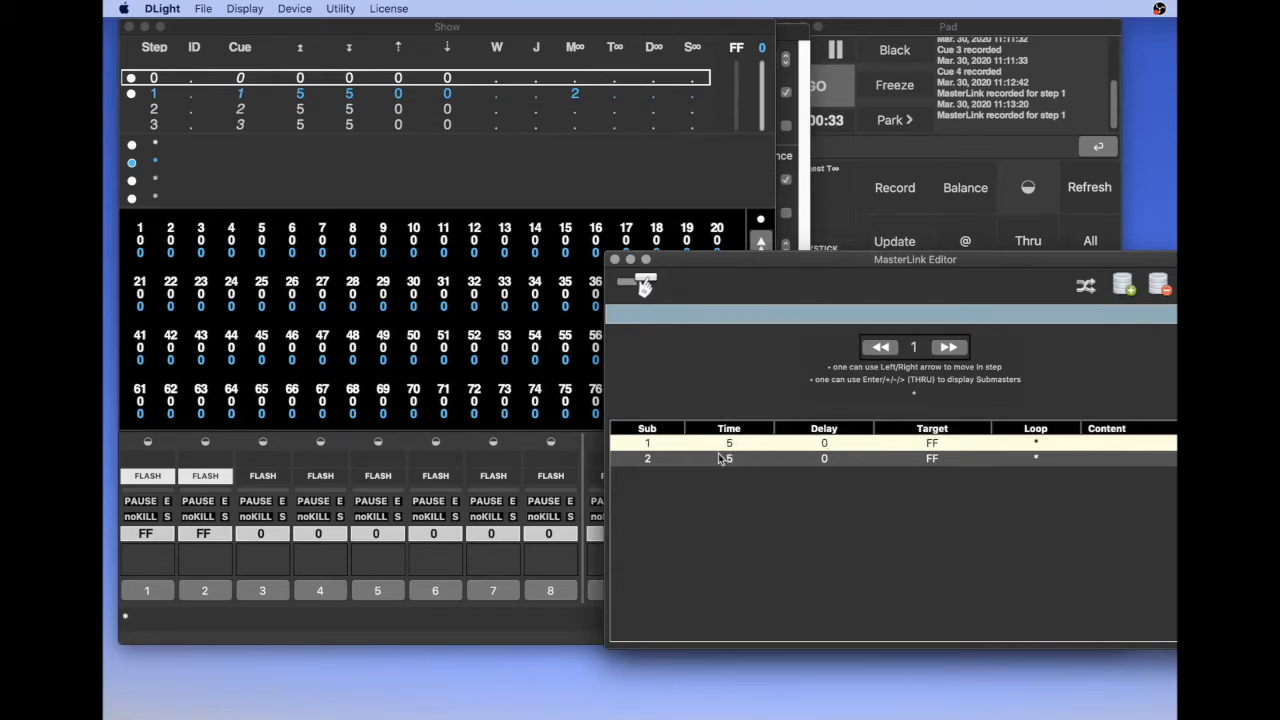
left_click(651, 458, "shift")
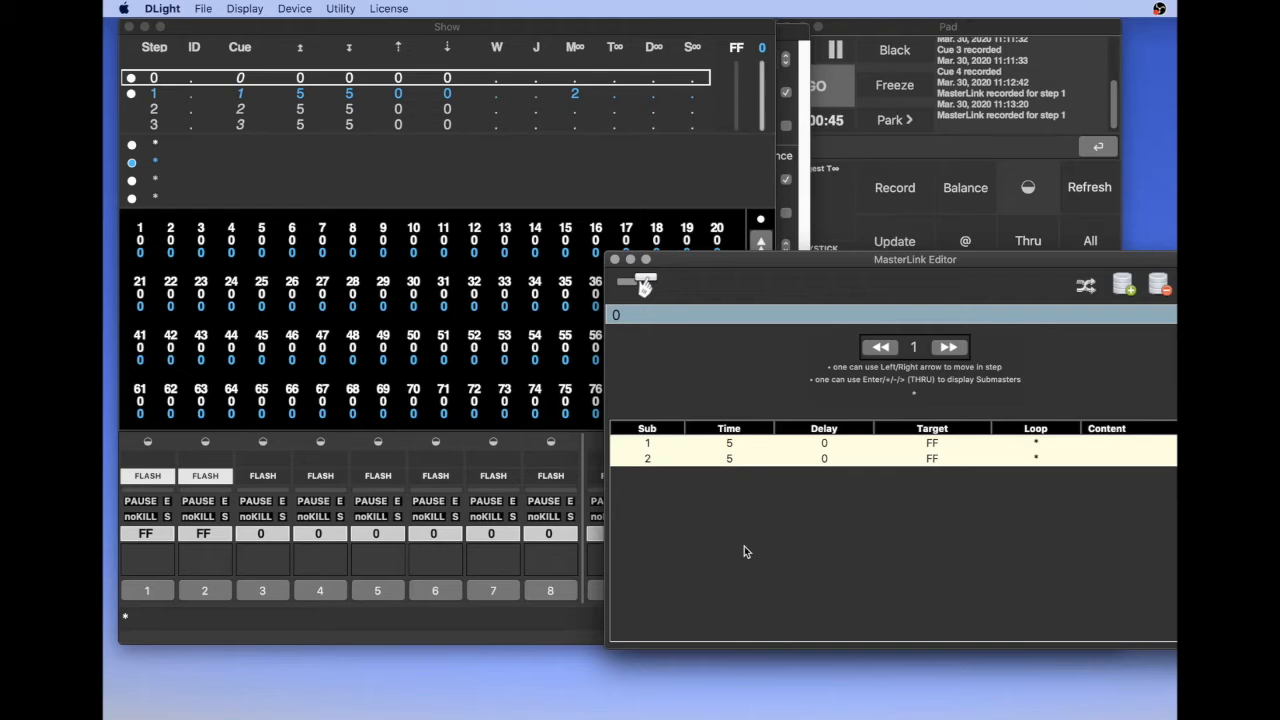
key("Return")
Test the zero-time MasterLink by running GO into step 1 and moving the sequence back to step 0
left_click(542, 382)
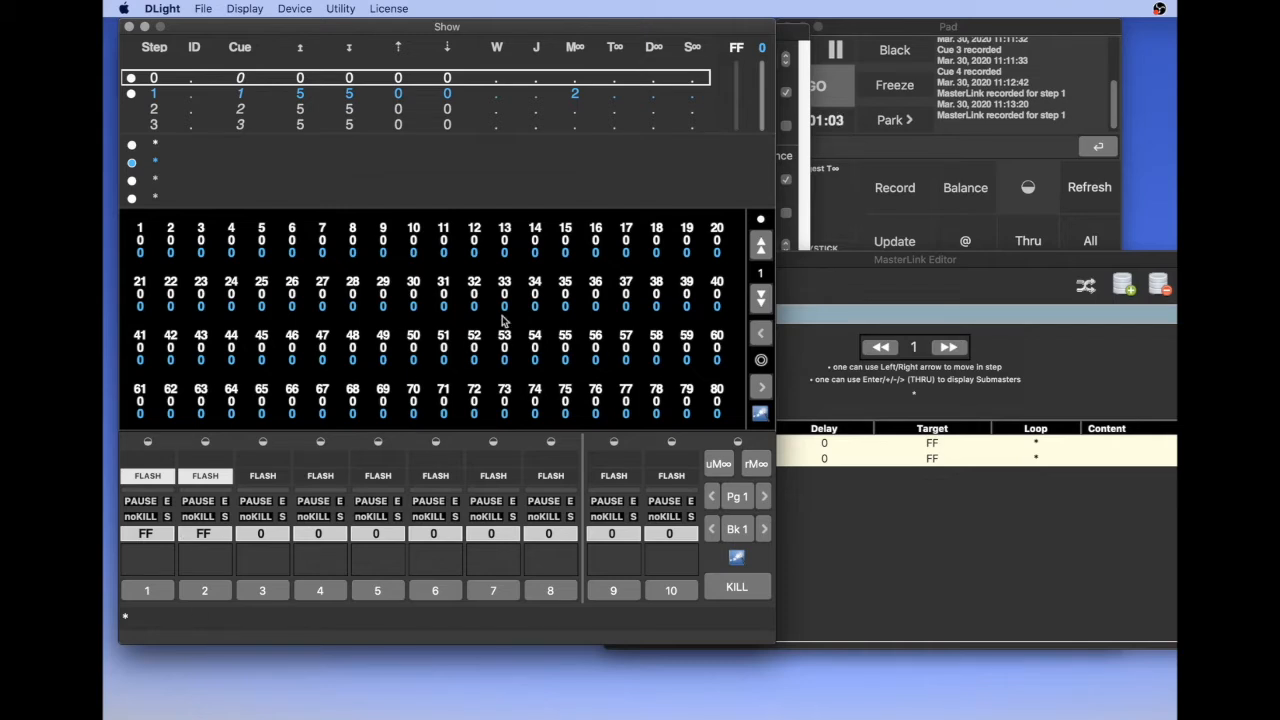
left_click(848, 88)
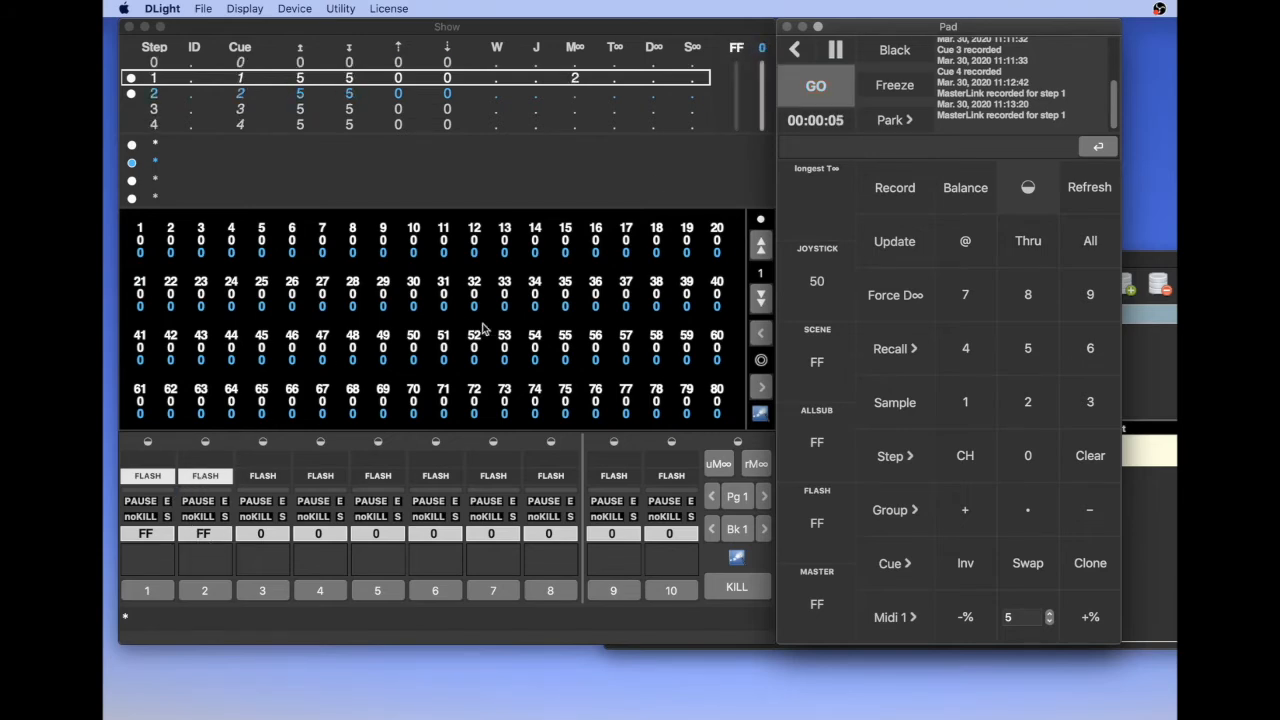
left_click(561, 357)
key("Up")
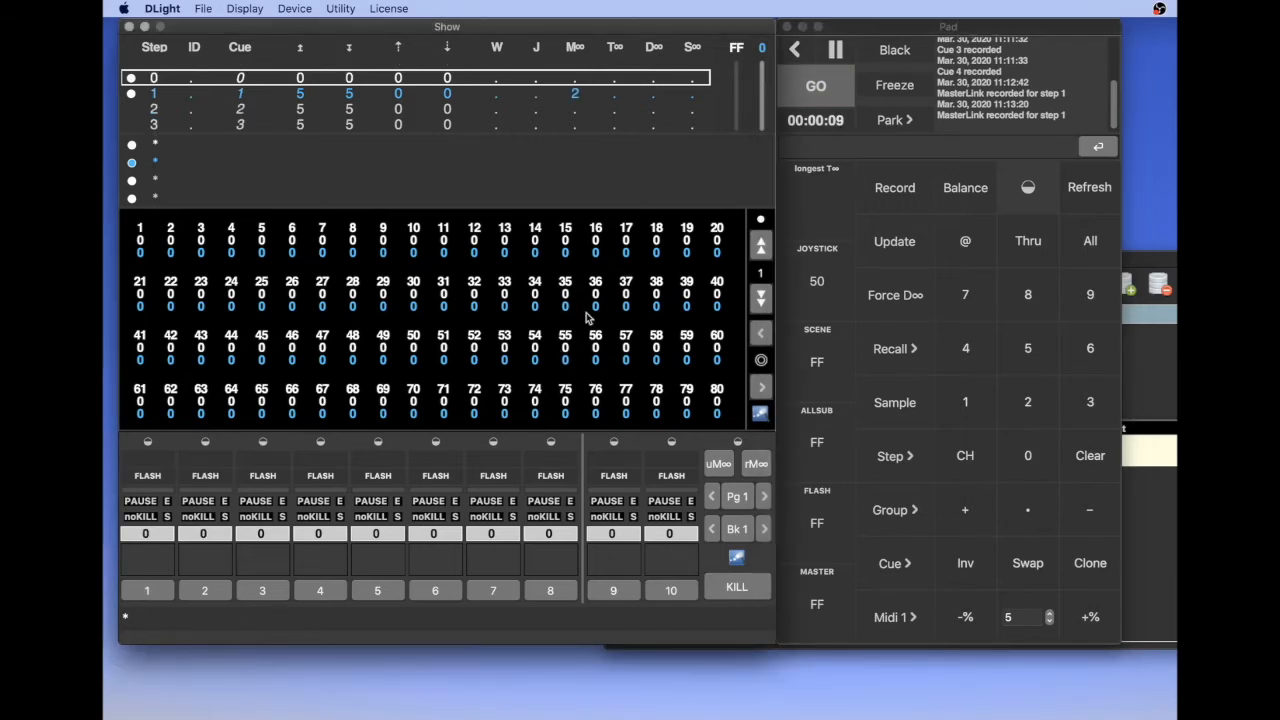
Check the submaster times in the MasterLink Editor and run step 1 once more from the Show window
left_click(1176, 399)
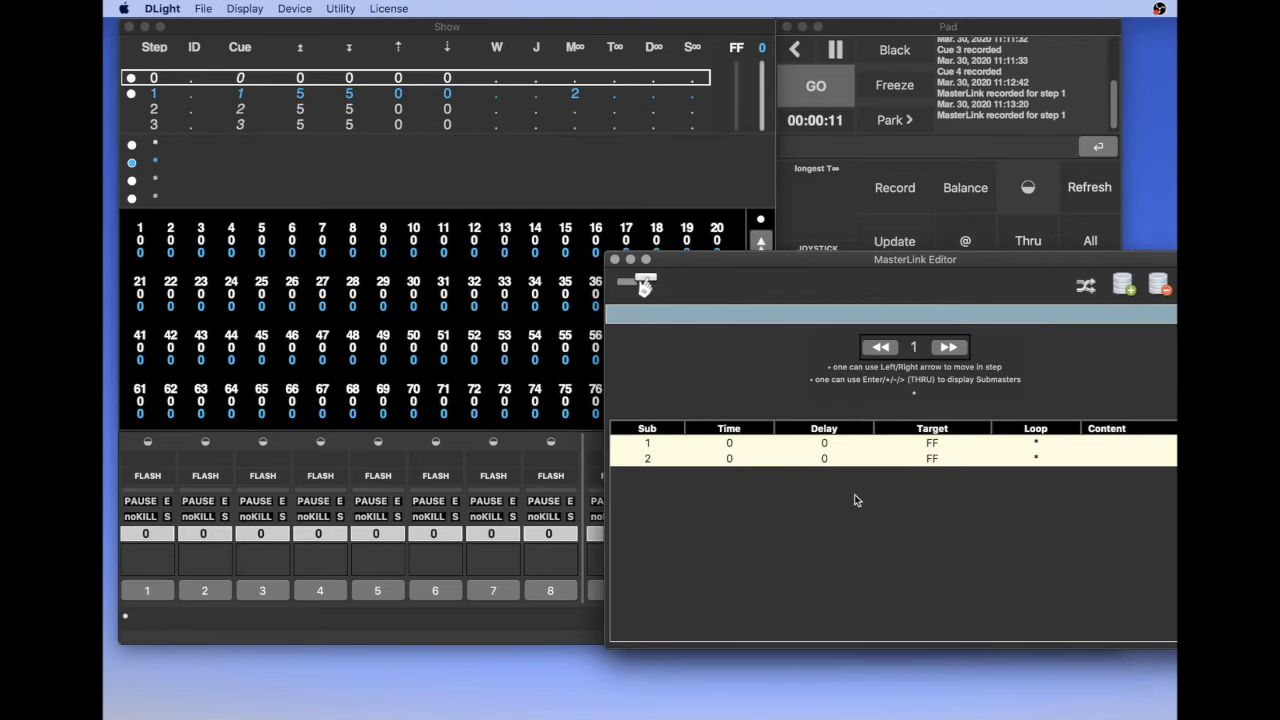
left_click(545, 363)
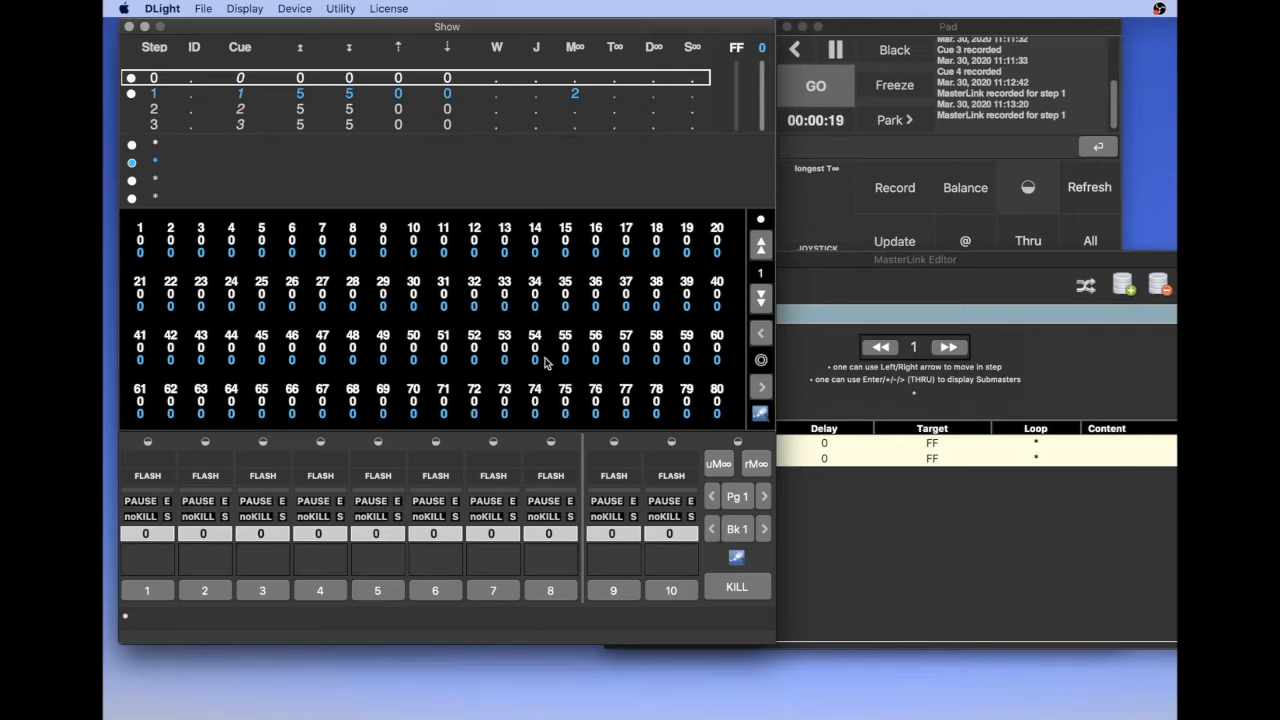
key("space")
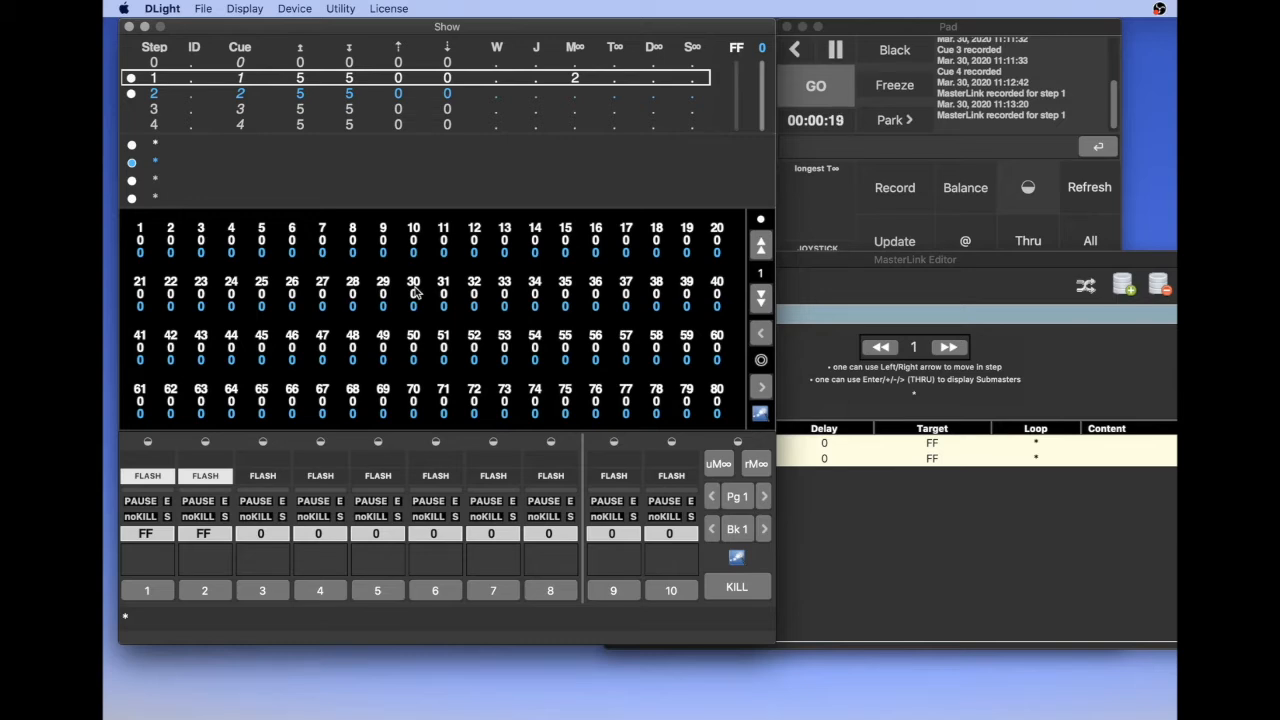
Run GO into step 2 and add submasters 1 and 2 to step 2 in the MasterLink Editor
key("space")
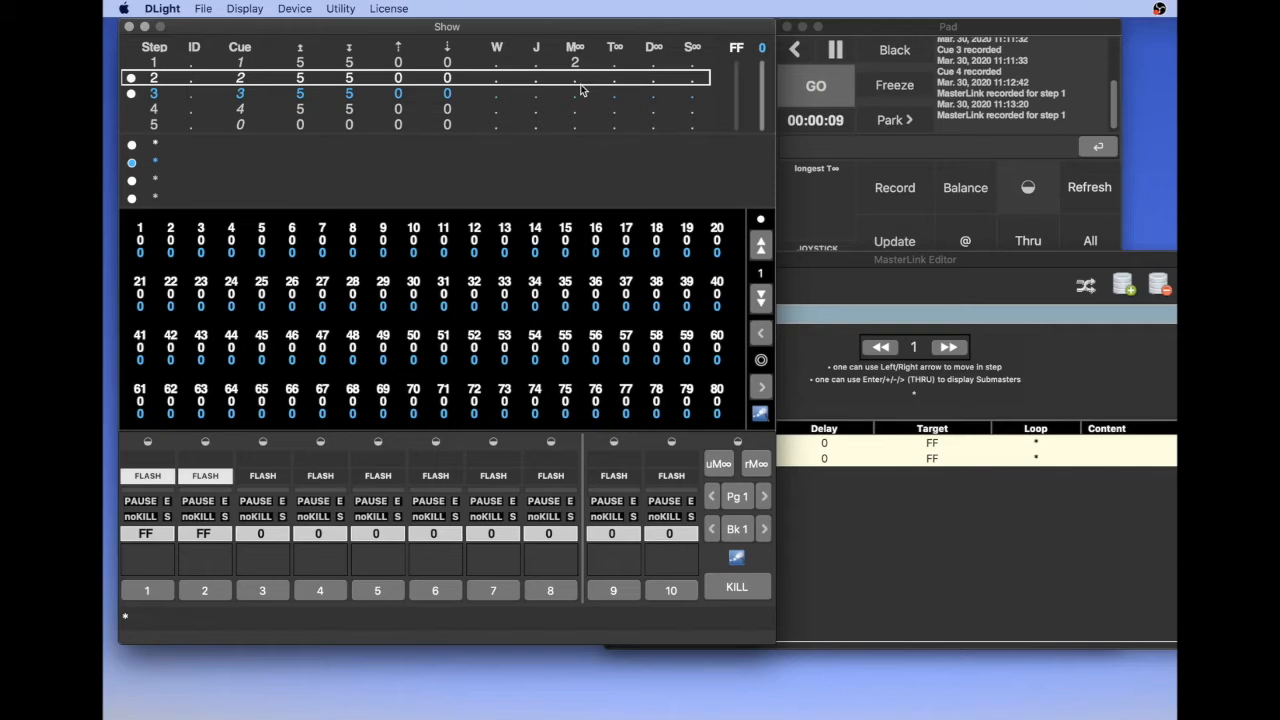
left_click(822, 257)
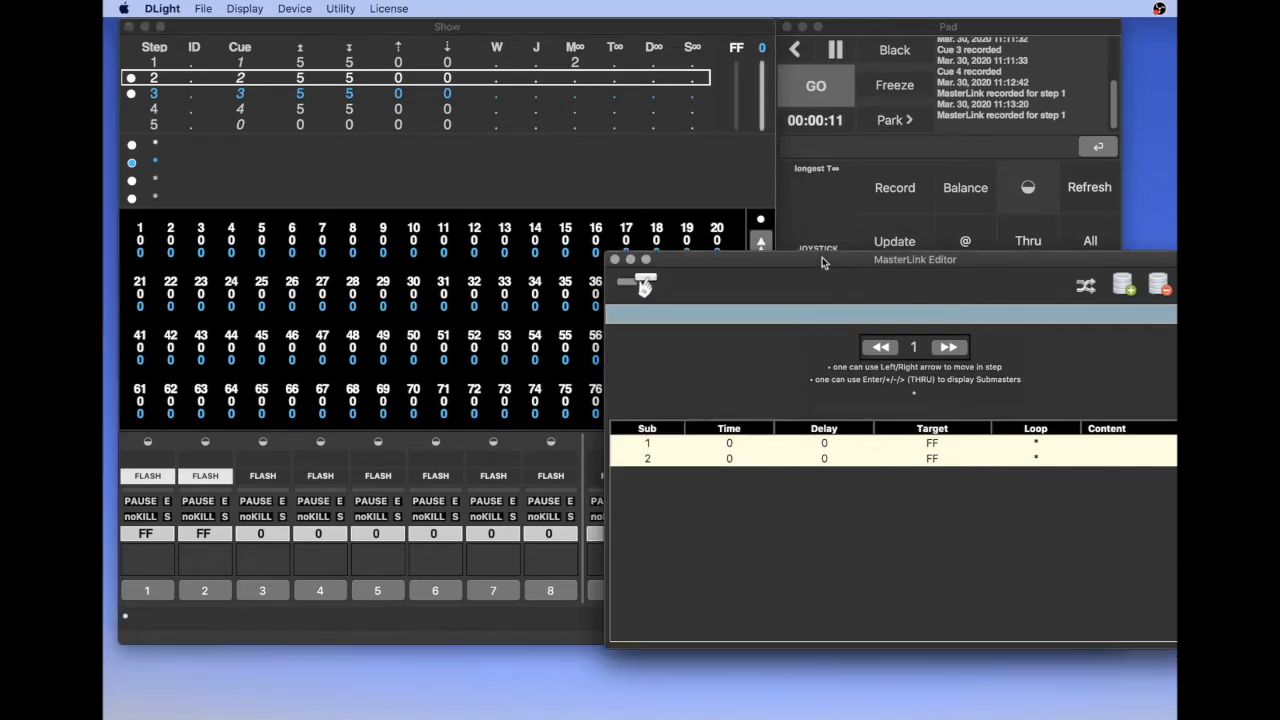
left_click(948, 347)
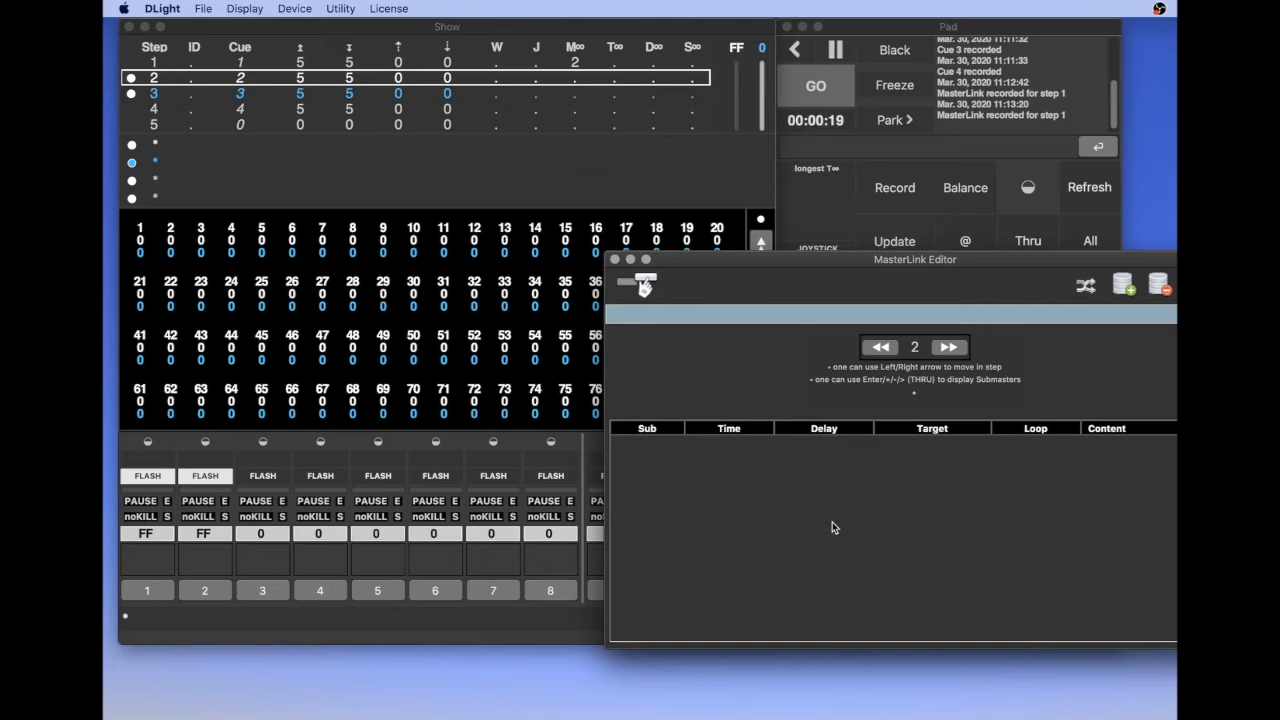
key("Return")
type("2")
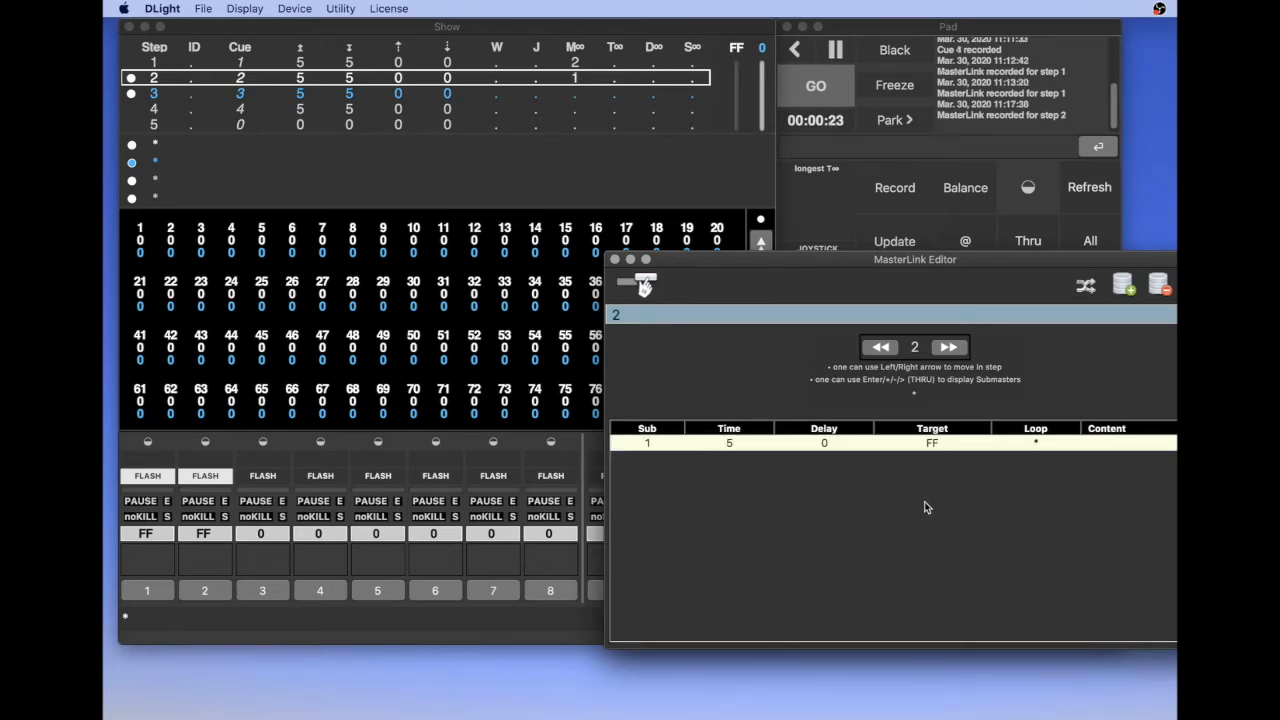
key("Return")
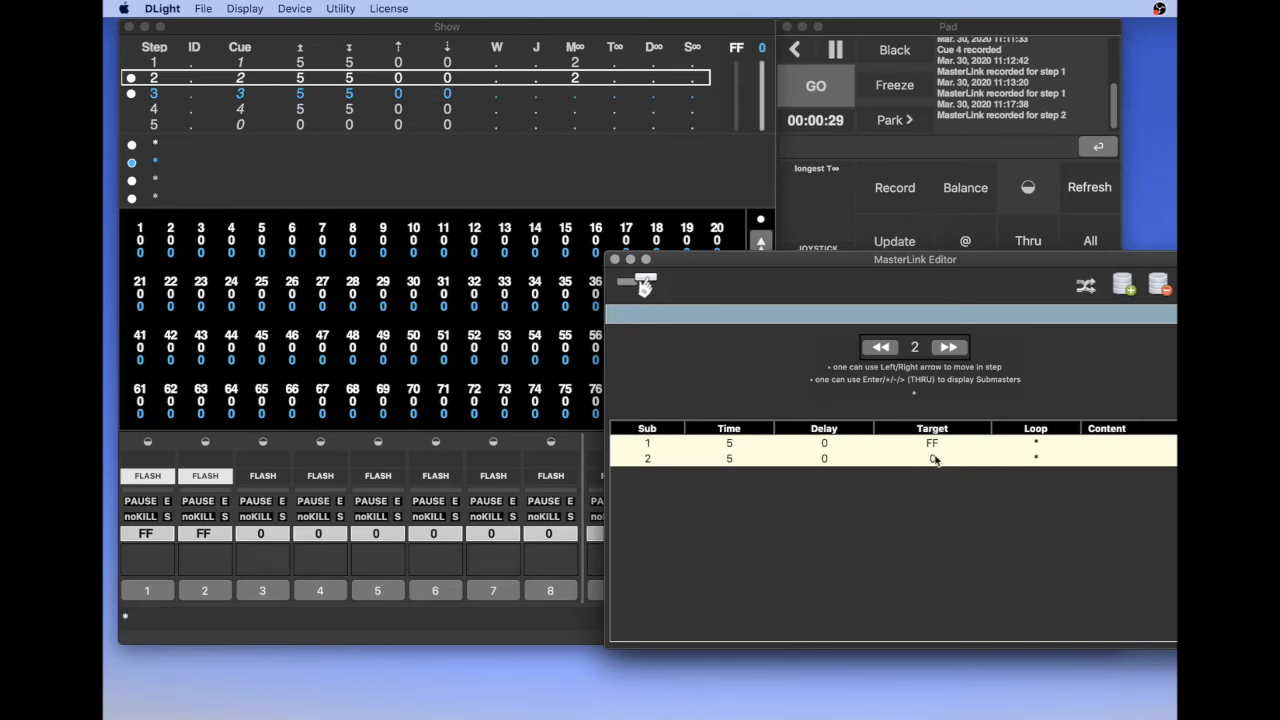
Set the target of submasters 1 and 2 to 0 in step 2's MasterLink
type("0")
key("Return")
left_click(945, 349)
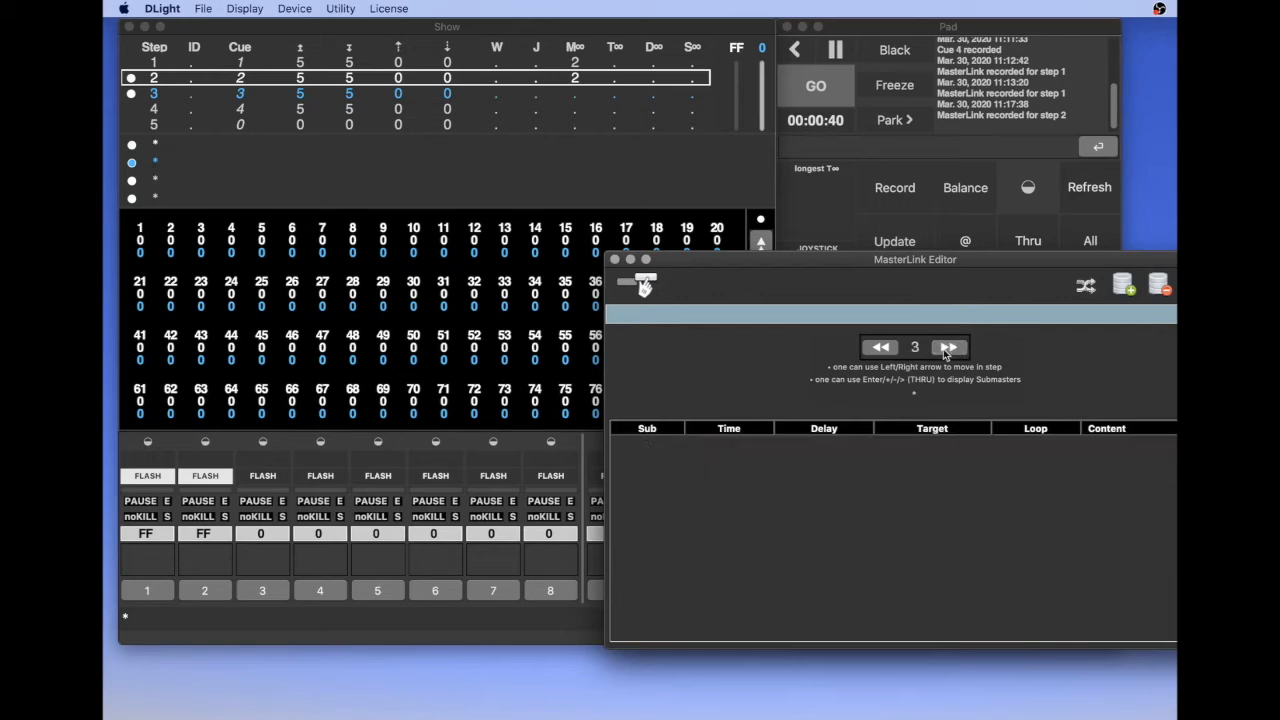
left_click(880, 350)
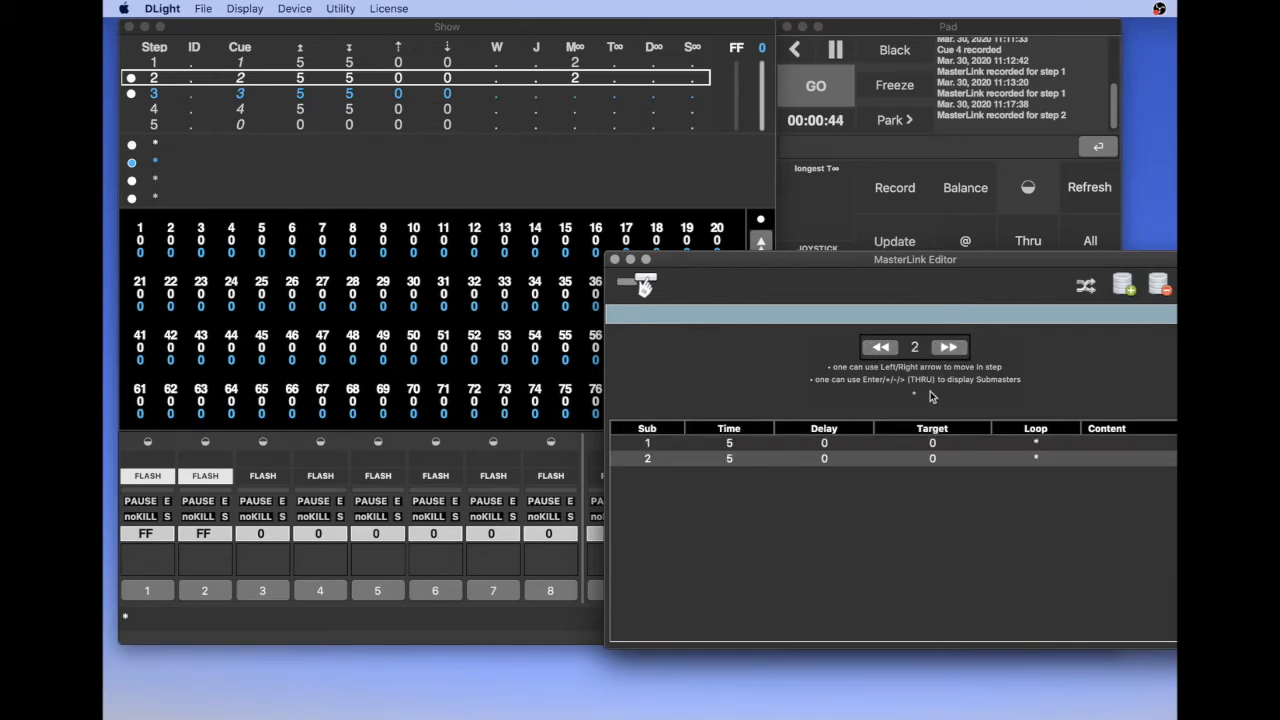
Test step 2's MasterLink by moving the sequence back to step 1 and running GO
left_click(466, 270)
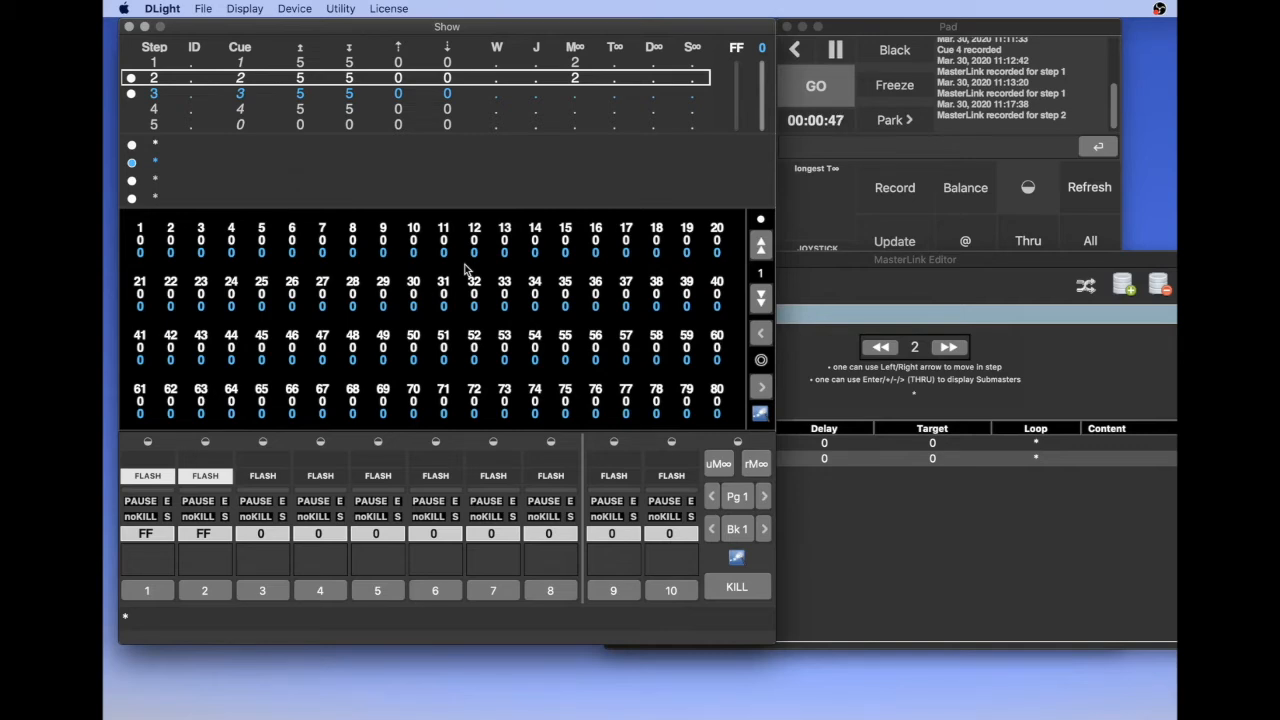
key("Up")
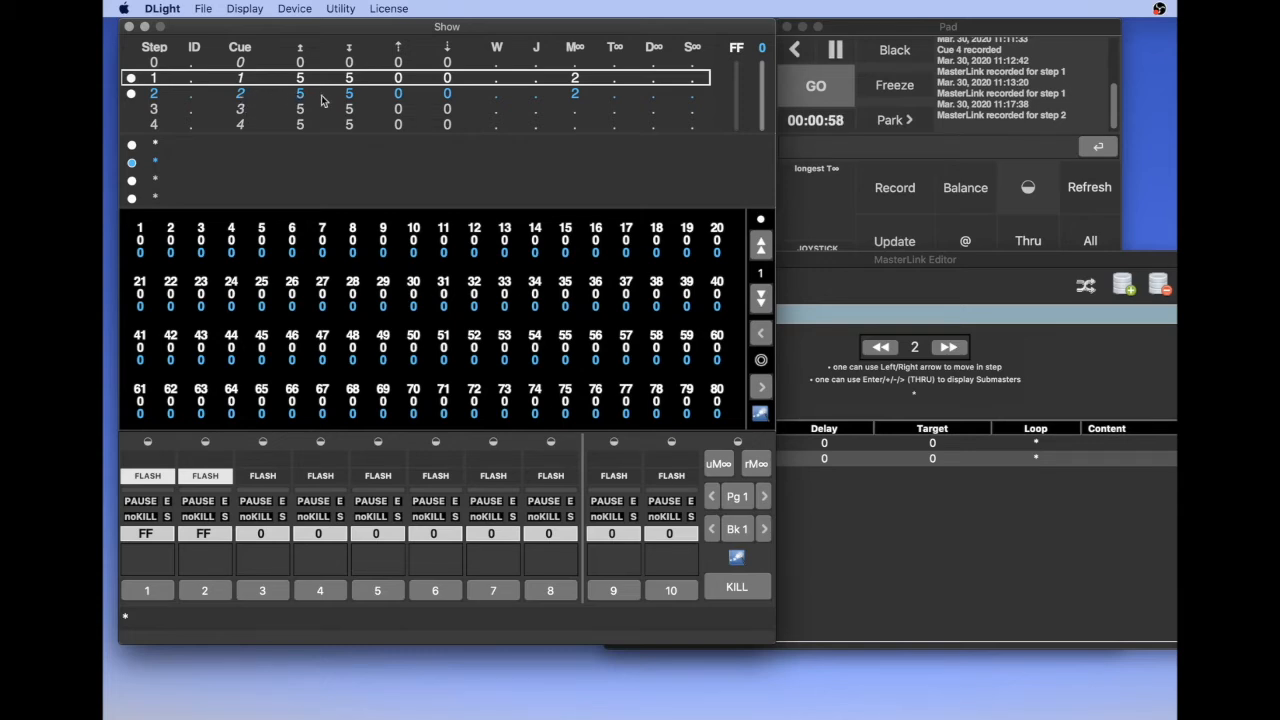
key("space")
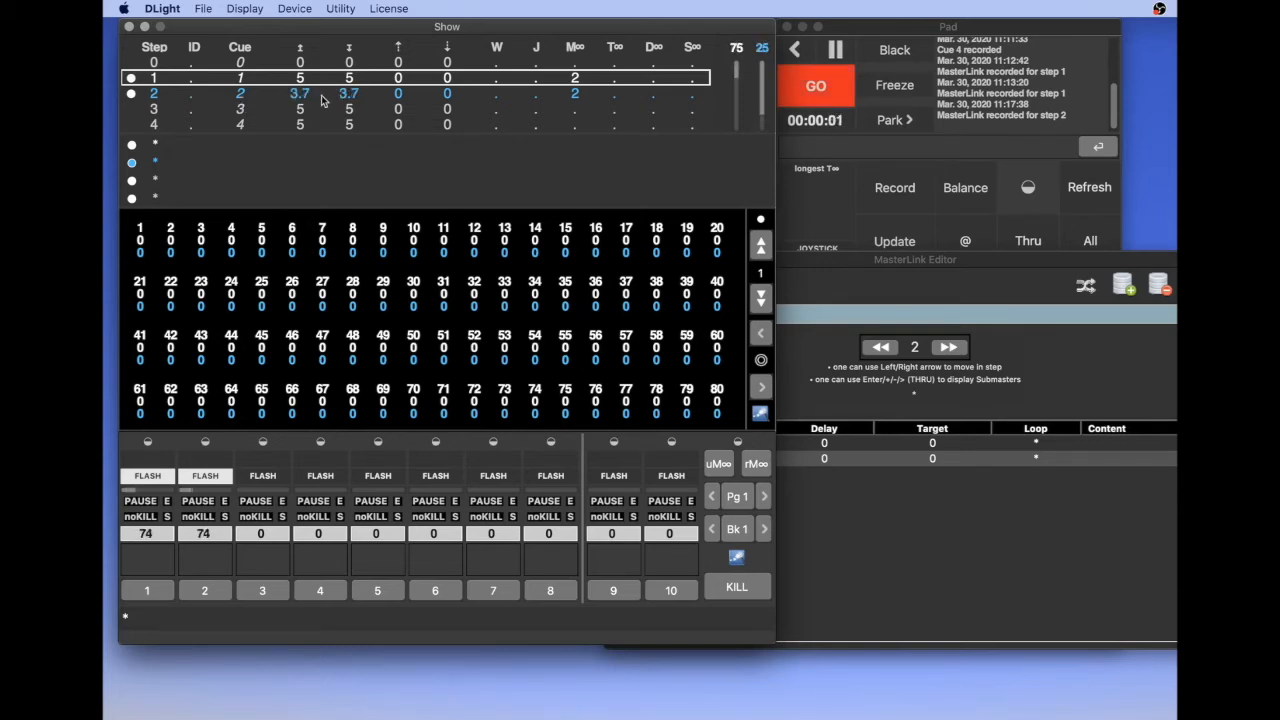
Set the time of both submasters 1 and 2 to 1:00 in step 2's MasterLink
left_click(873, 561)
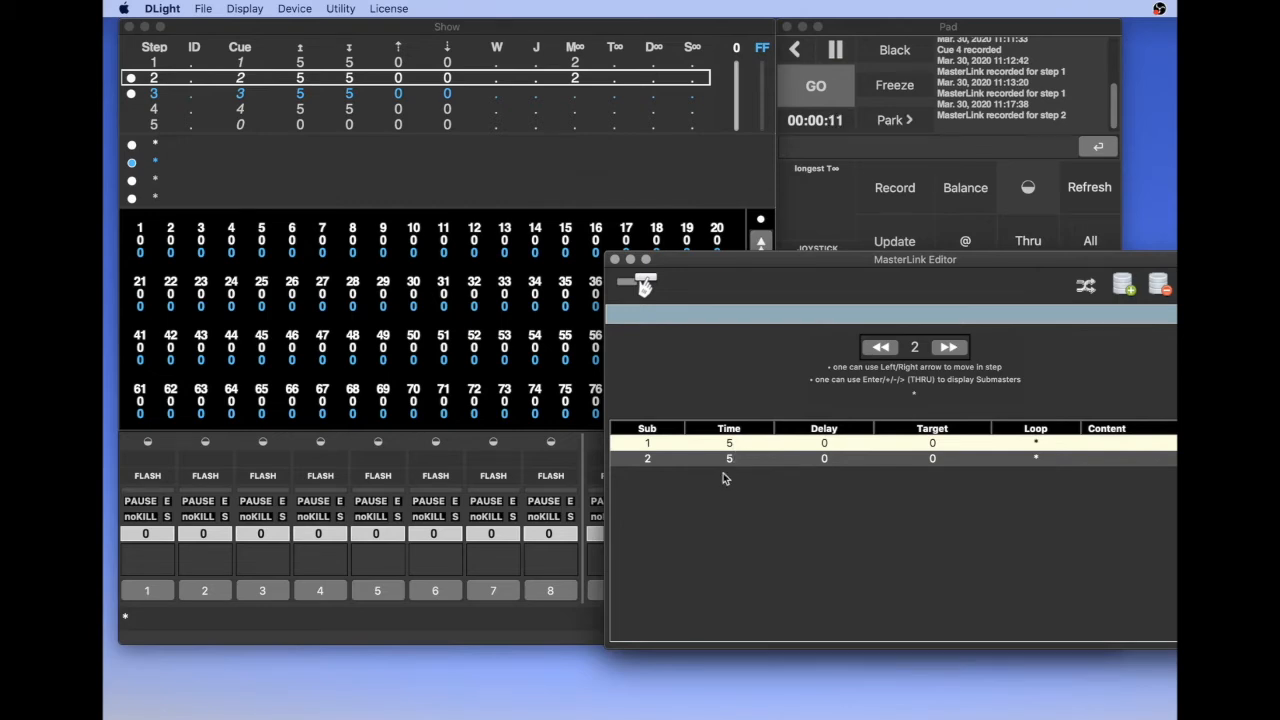
left_click(647, 459)
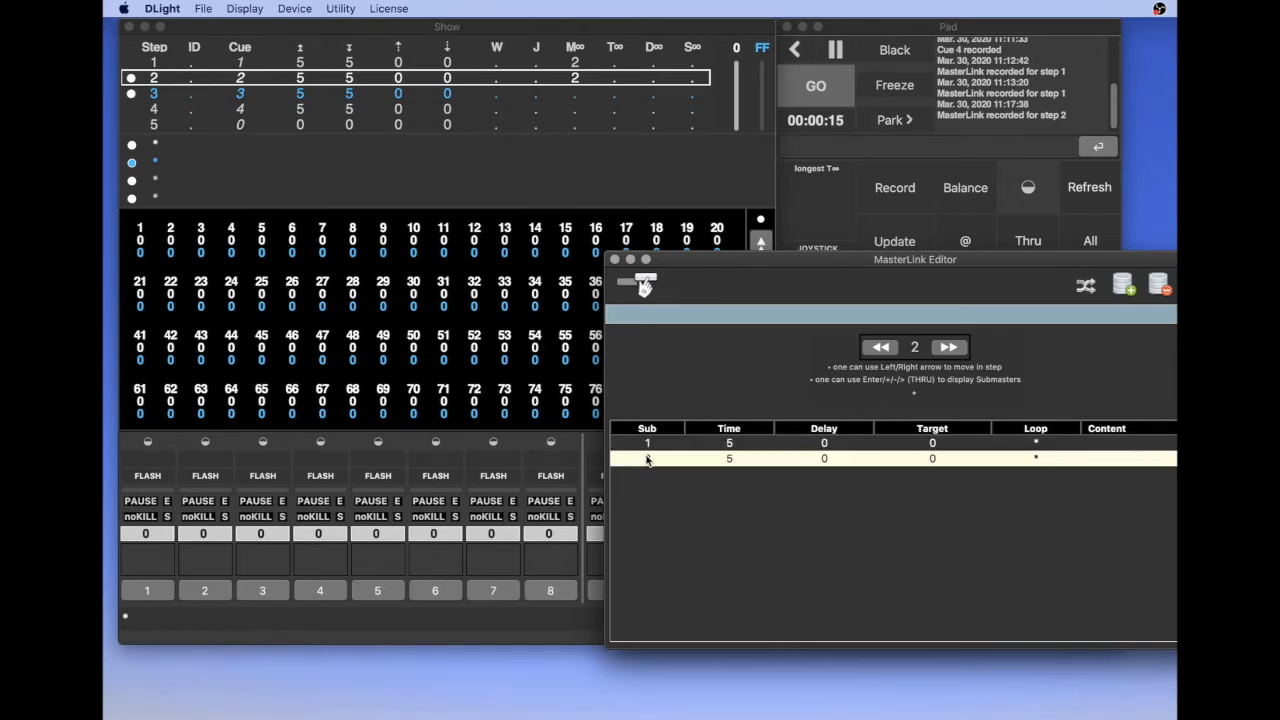
left_click(647, 446, "shift")
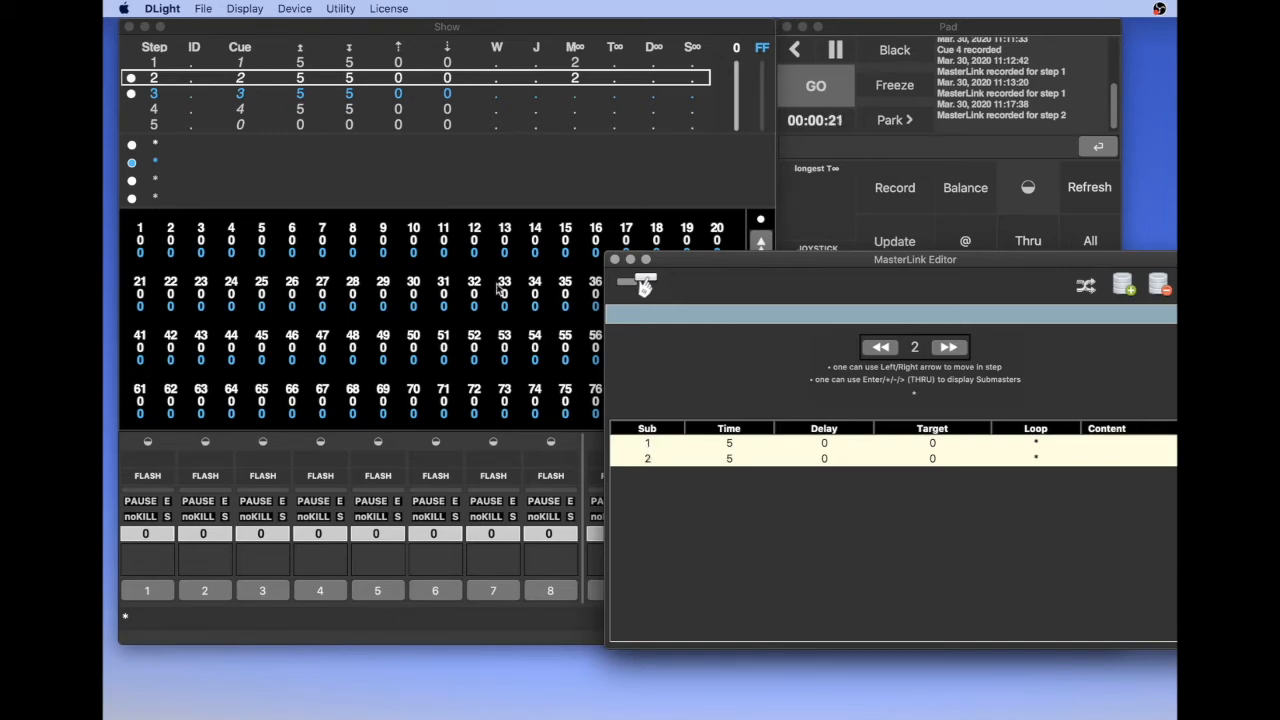
type("1:")
type("00")
key("Return")
Test the one-minute MasterLink by moving the sequence back to step 1 and running GO into step 2 from the Show window
left_click(575, 377)
key("Up")
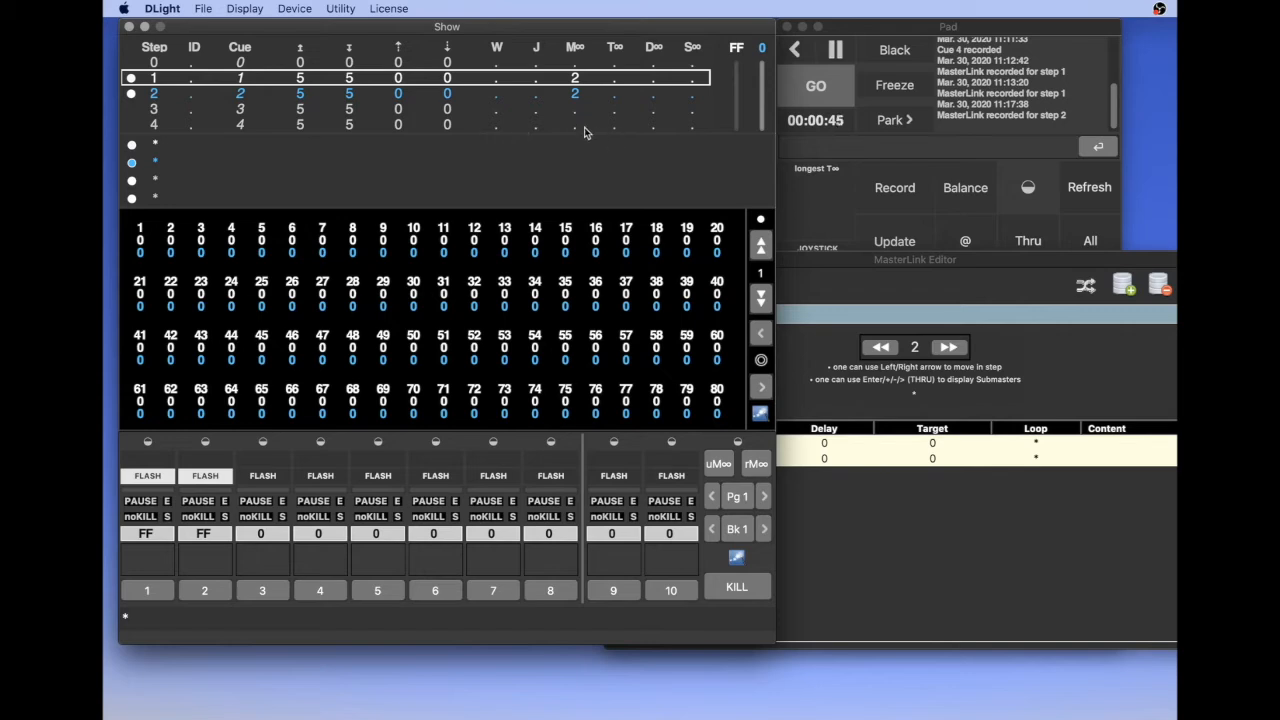
left_click_drag(824, 260, 880, 269)
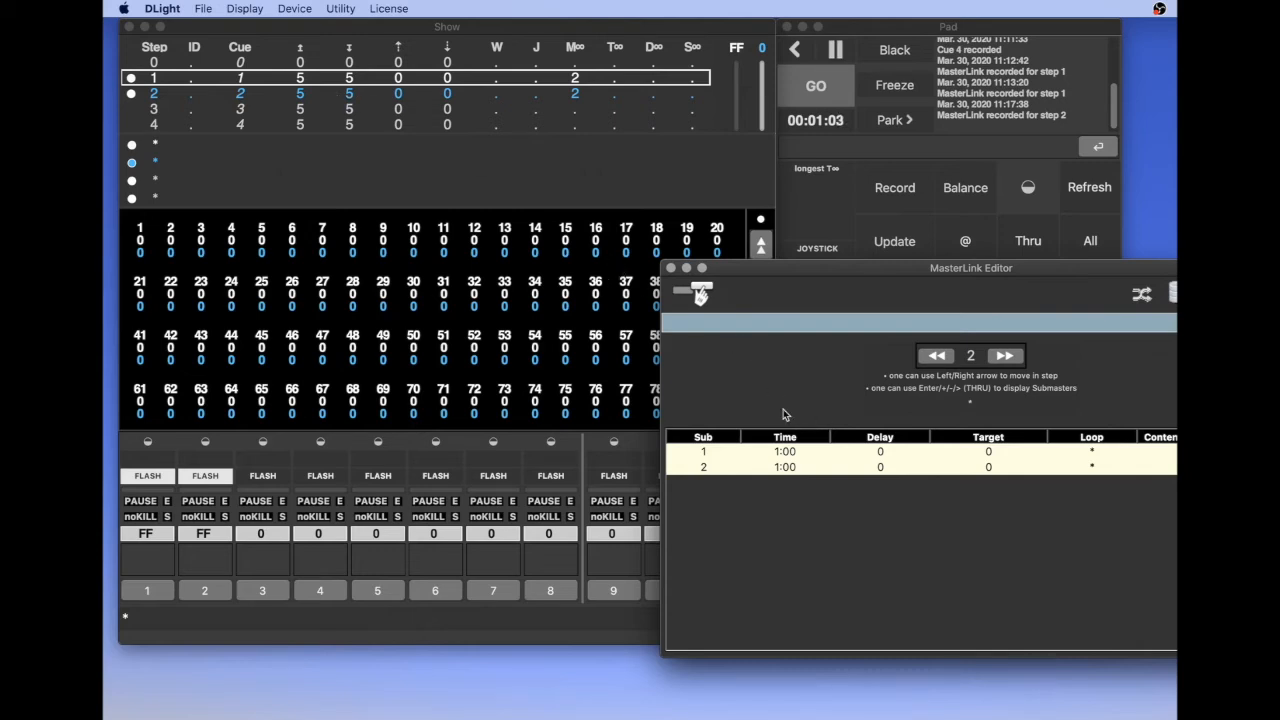
left_click(343, 271)
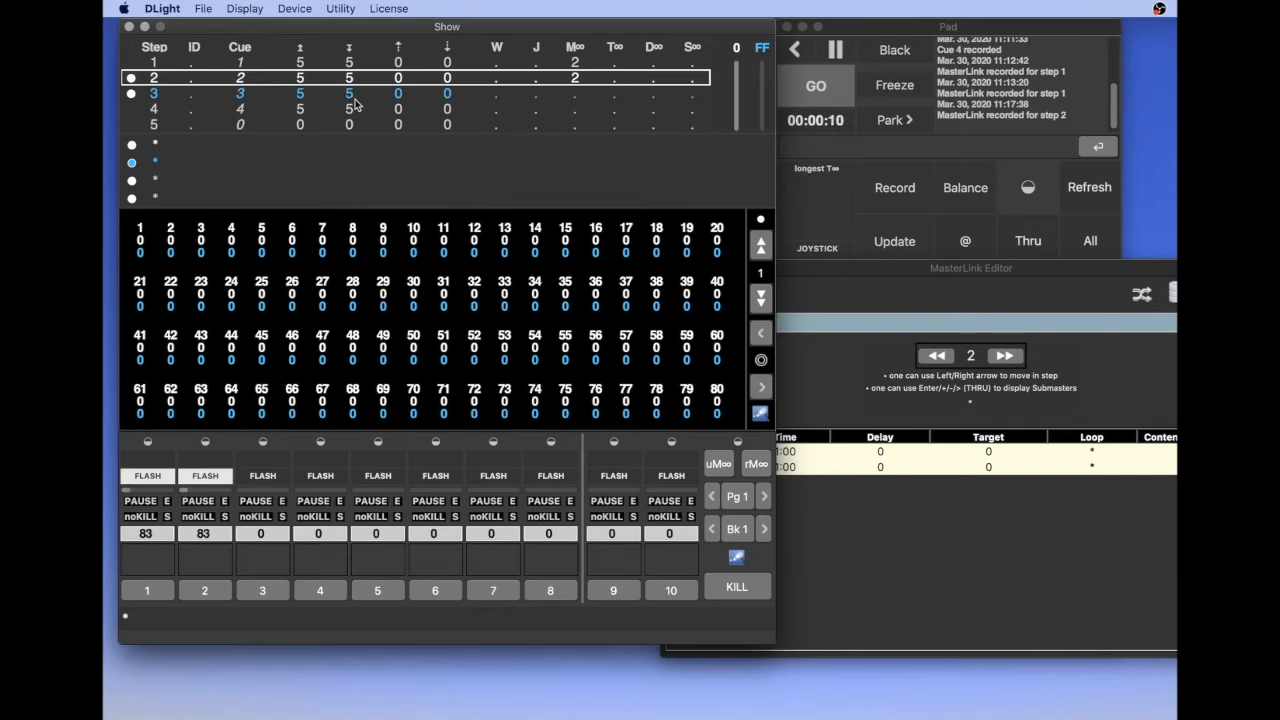
key("space")
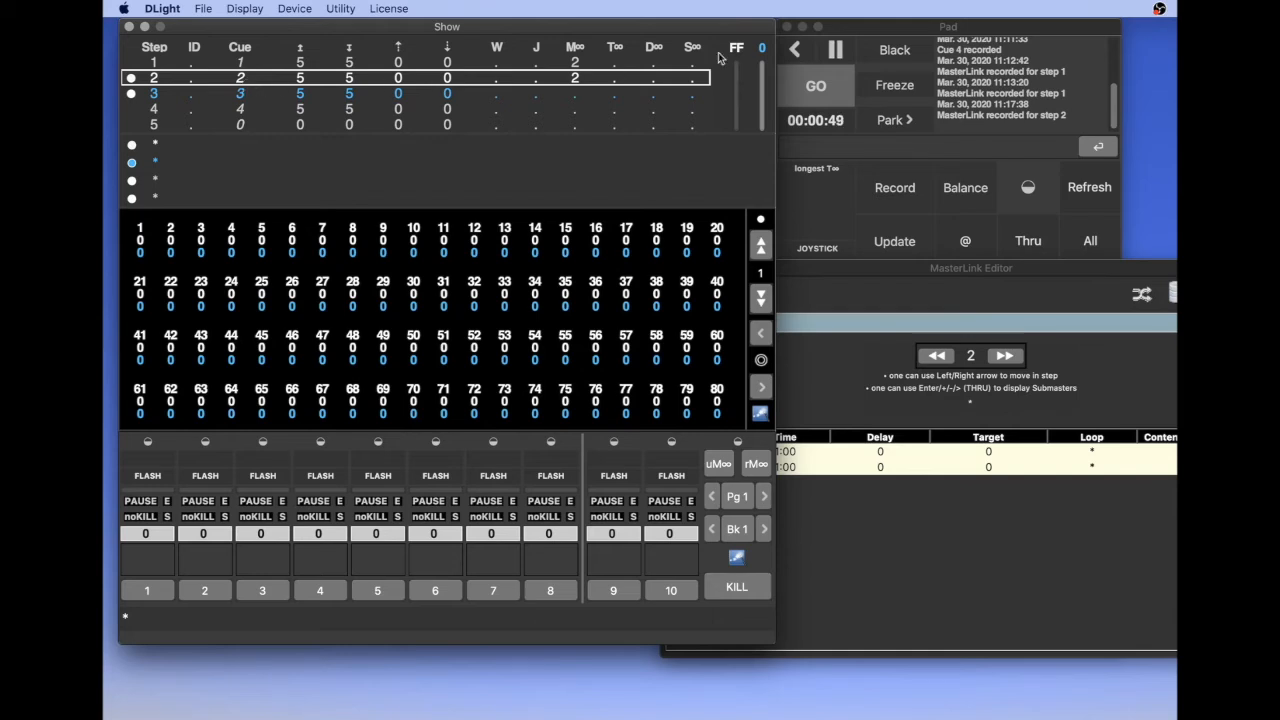
Examine the step operations available in the Pad and return to the Show window
left_click(885, 38)
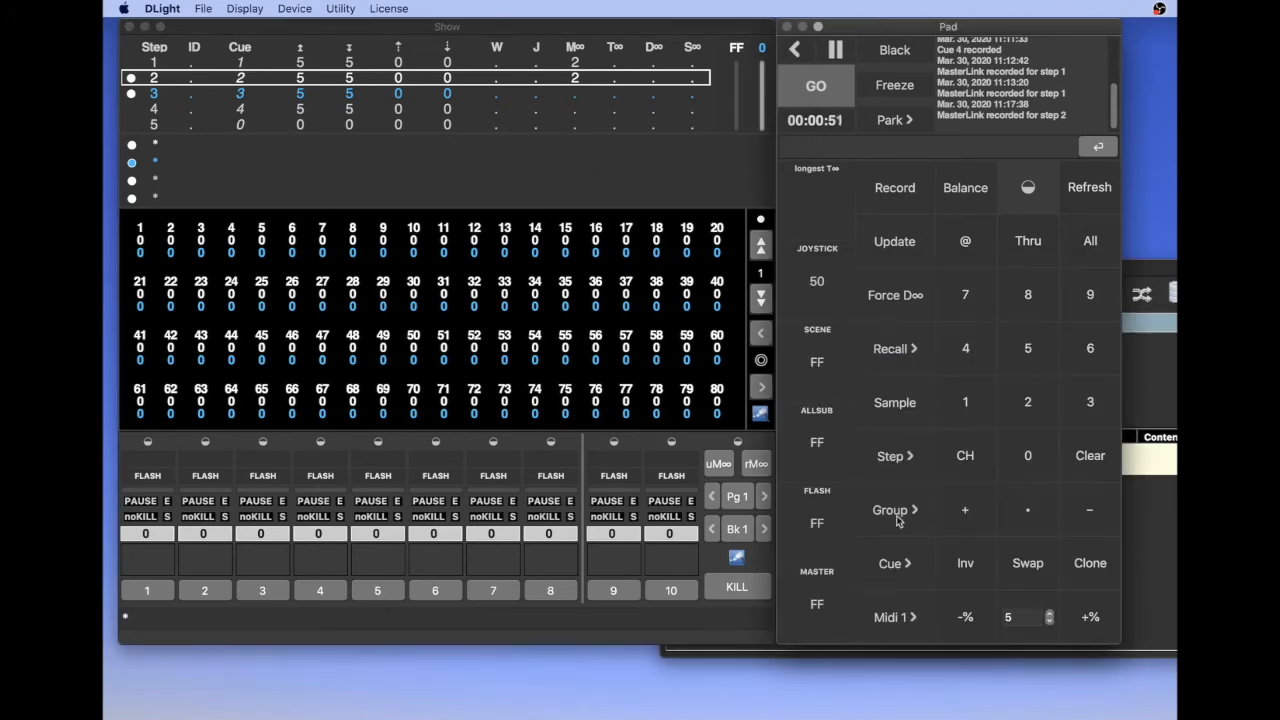
left_click(897, 470)
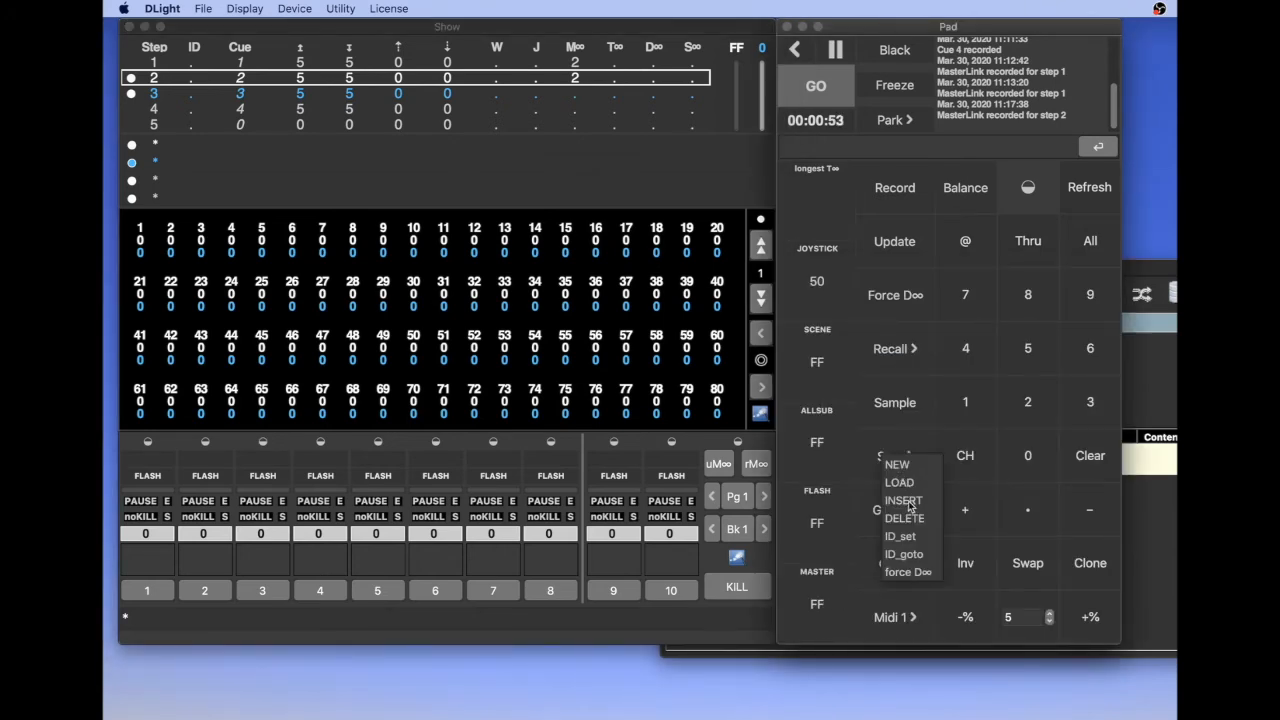
left_click(702, 384)
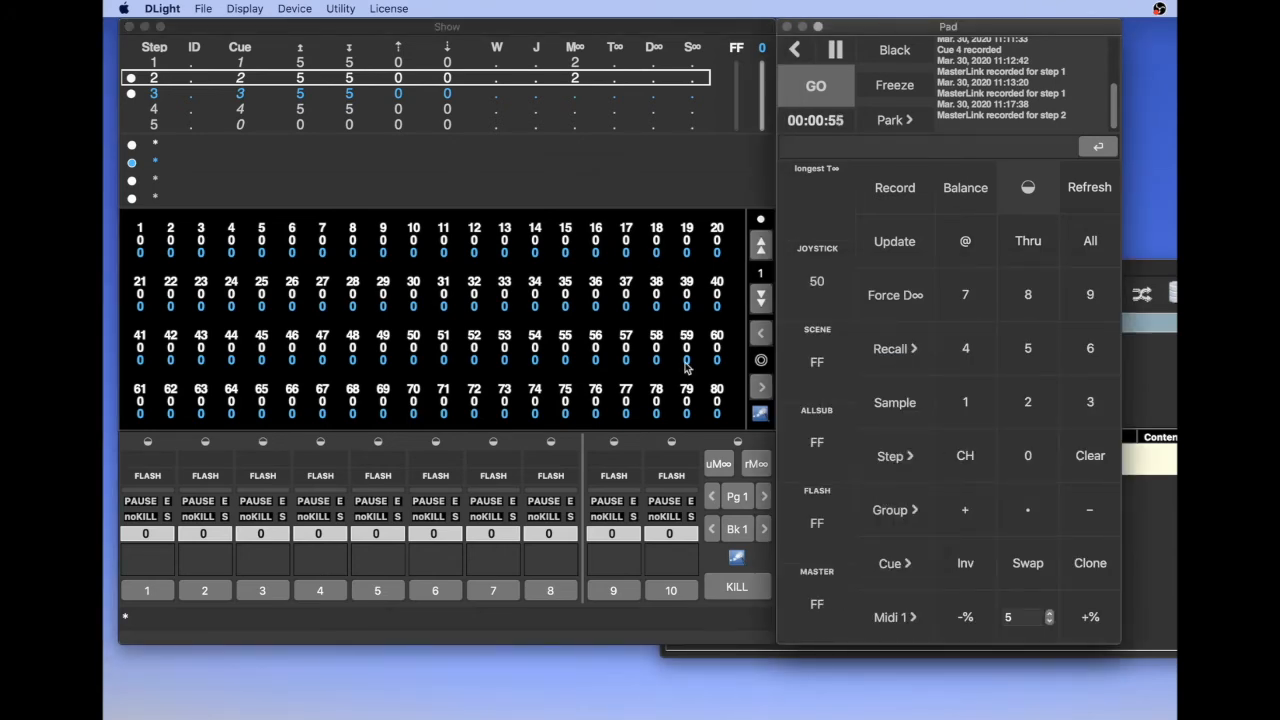
left_click(686, 368)
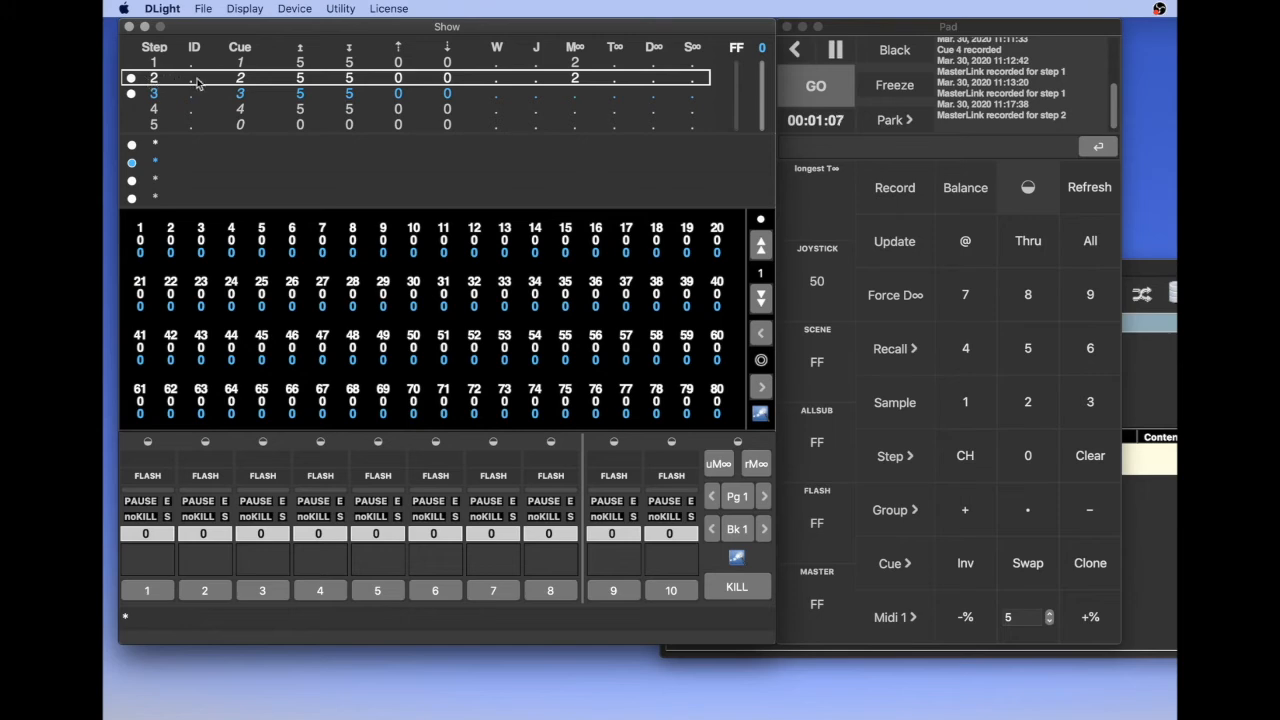
Select step 3 in the sequence and insert a new step before it
left_click(131, 95)
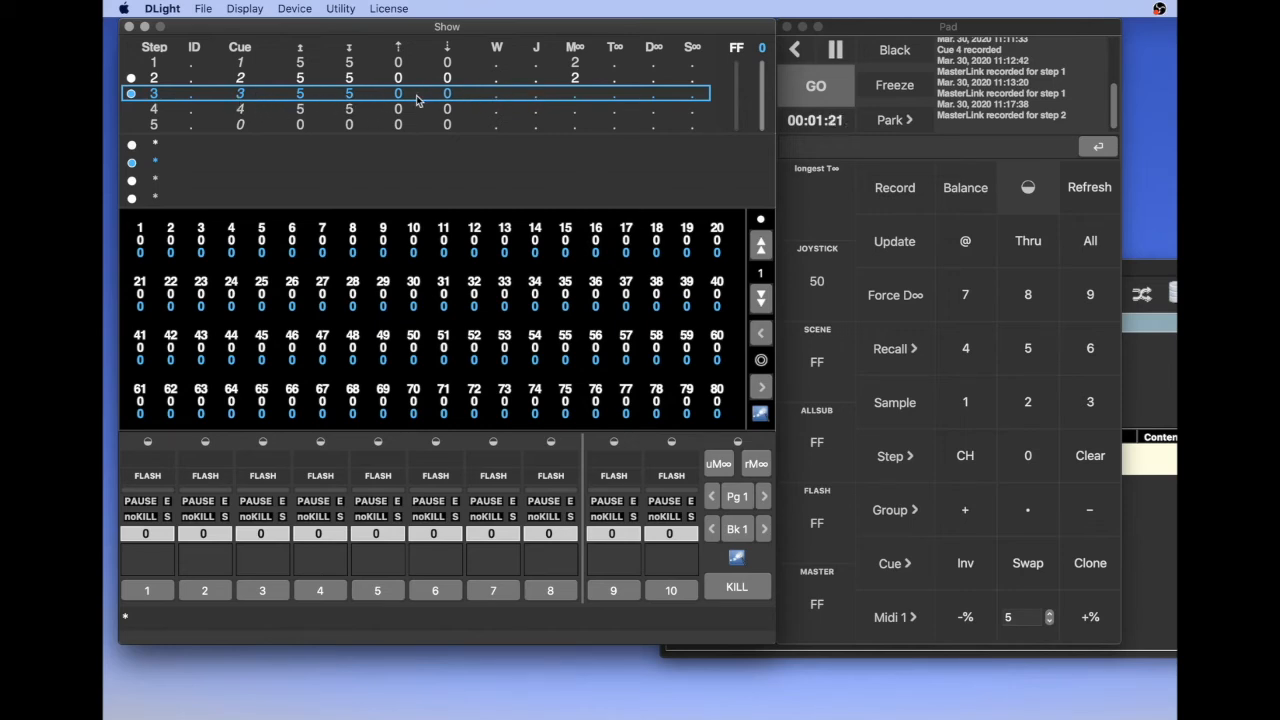
key("Up")
key("Down")
key("Up")
left_click(417, 96)
left_click(896, 454)
left_click(909, 476)
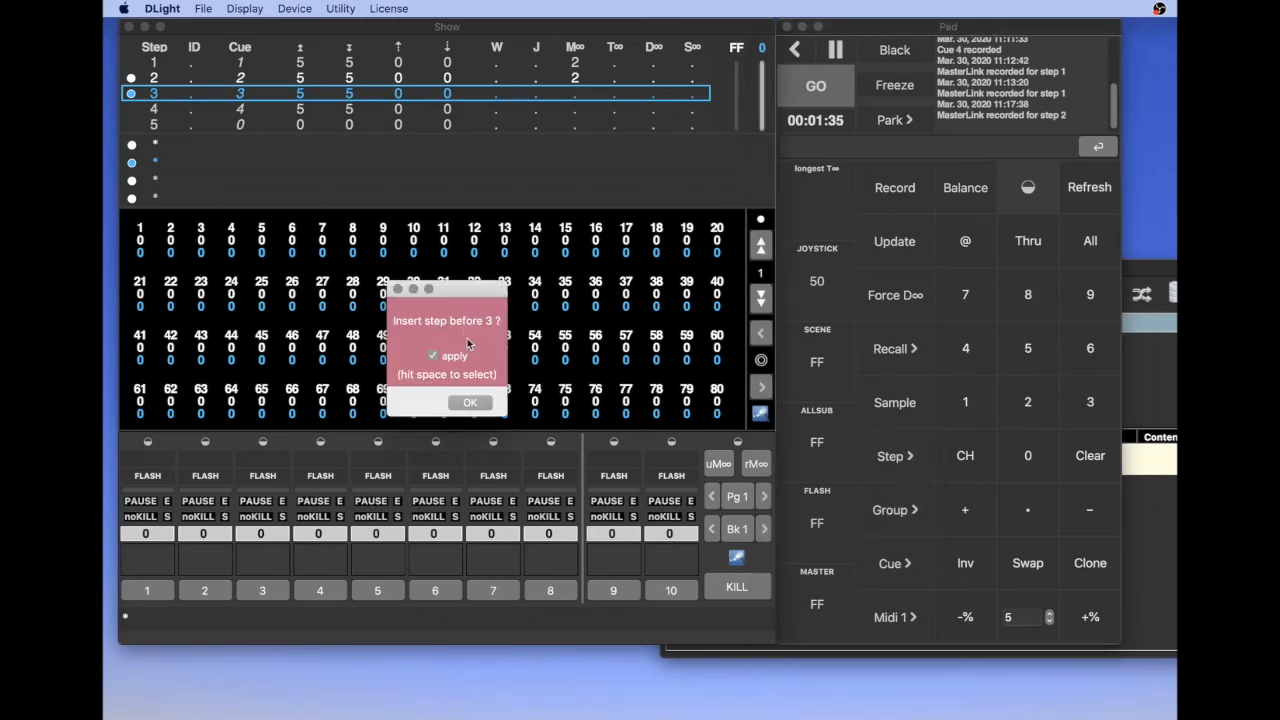
left_click(470, 402)
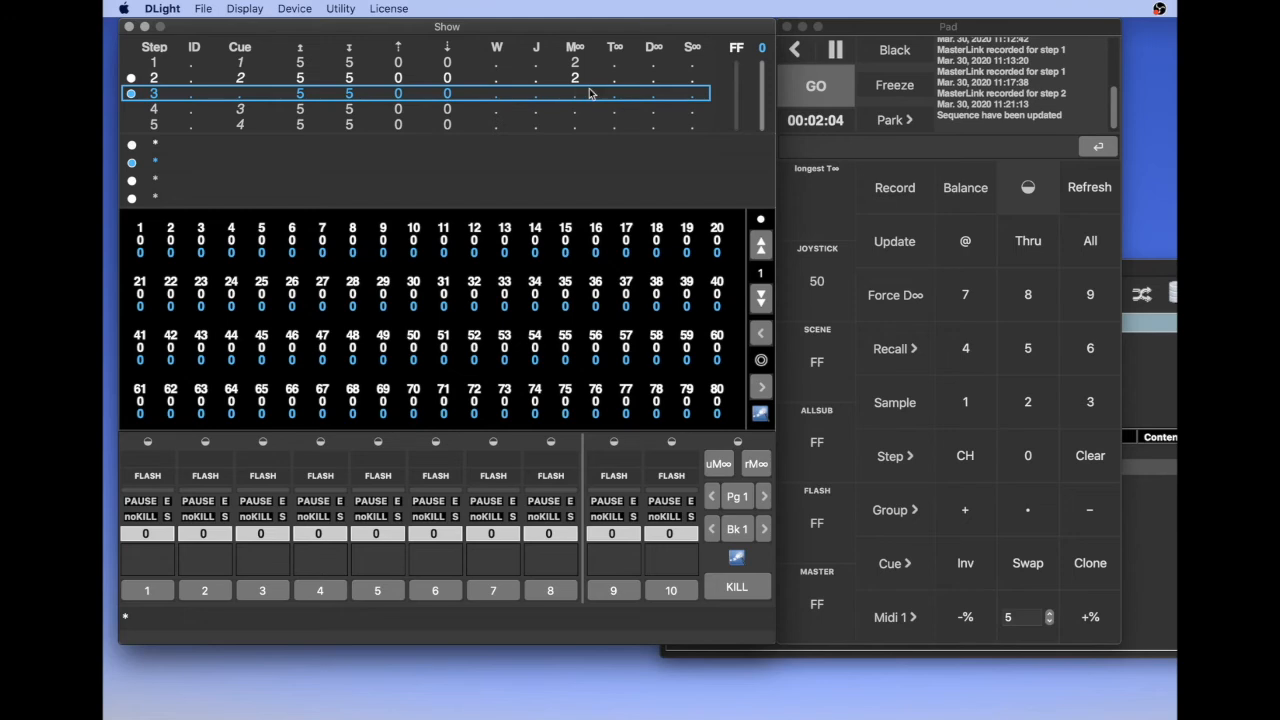
Set submaster 3 to FF and submaster 5 to 38, and record them as step 3's MasterLink
left_click(1149, 266)
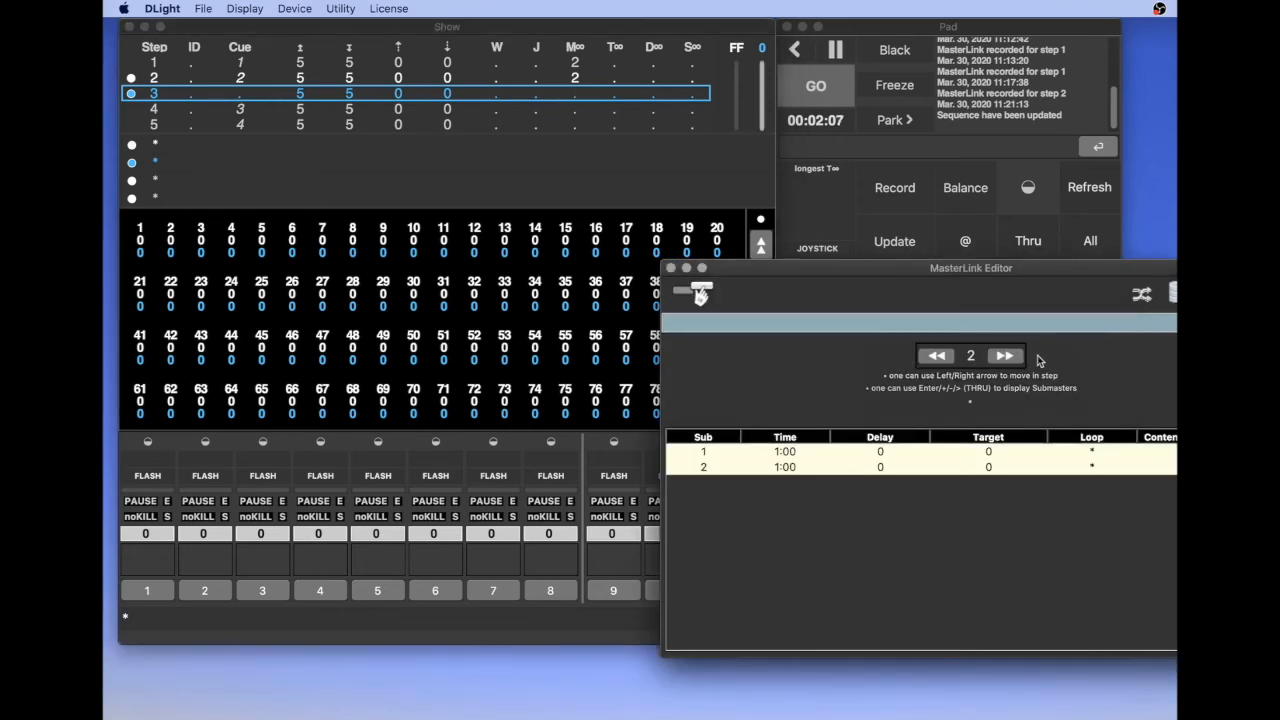
left_click(1017, 358)
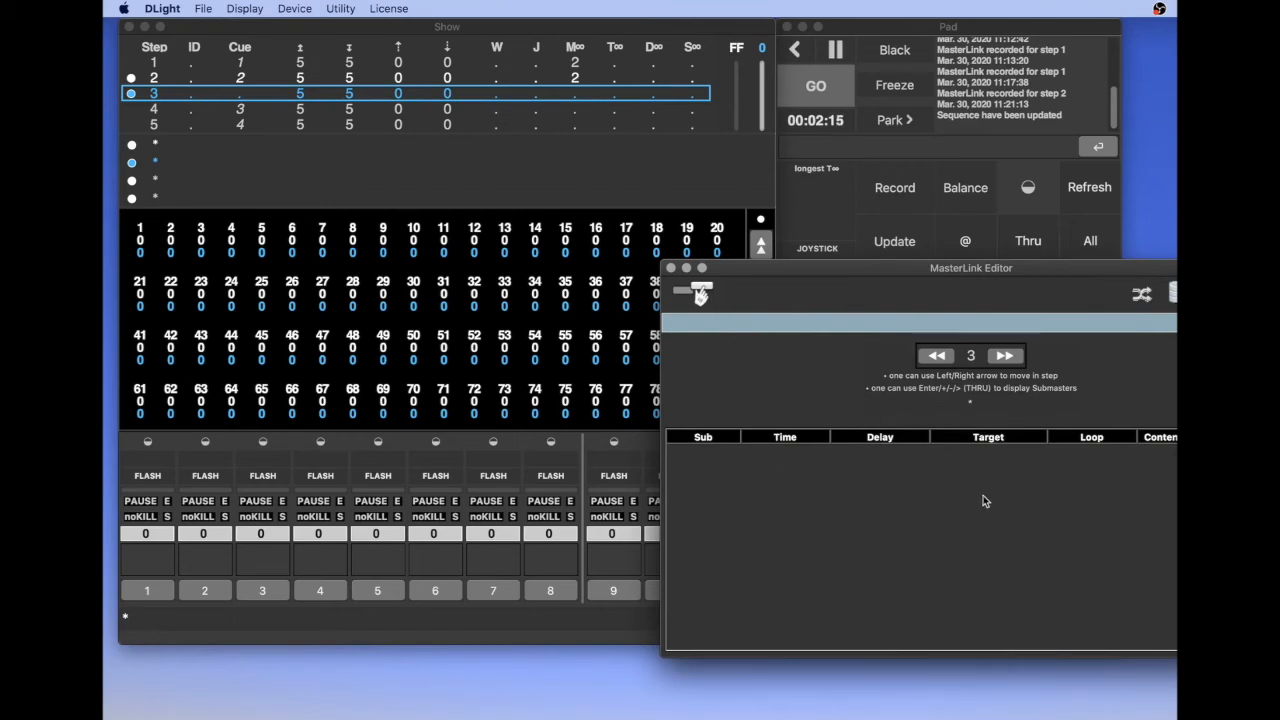
left_click(539, 417)
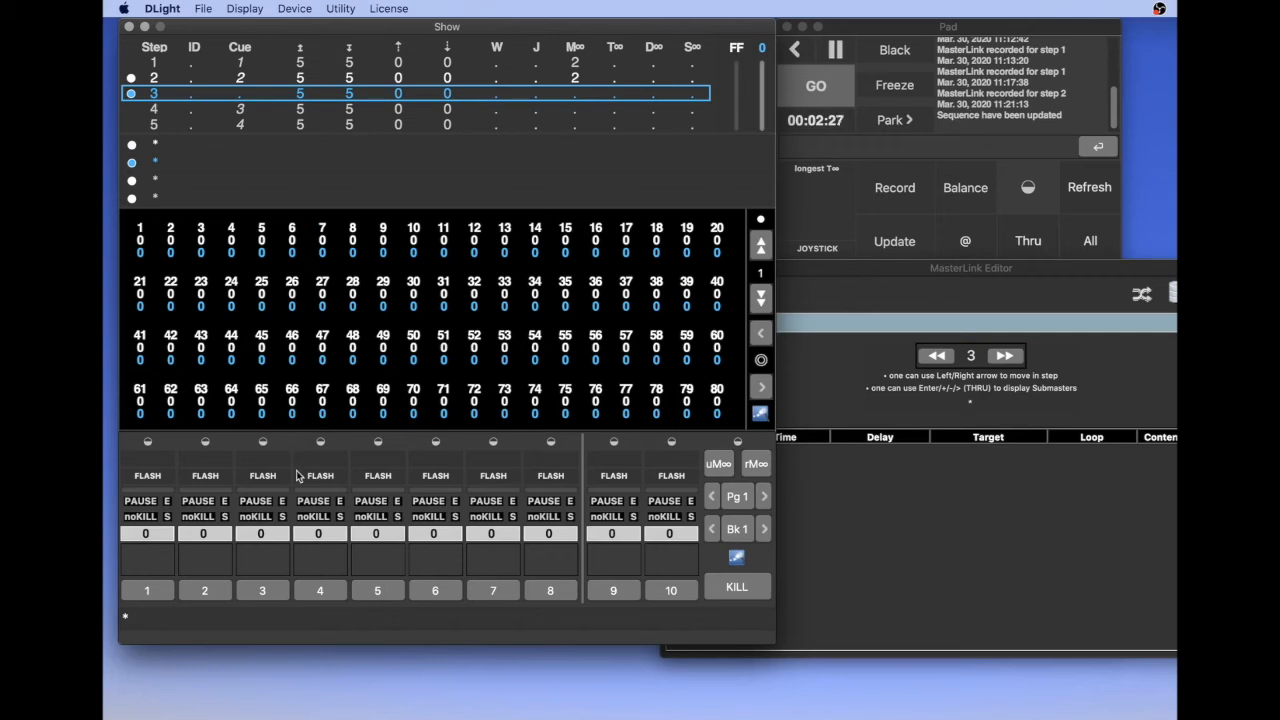
left_click(267, 538)
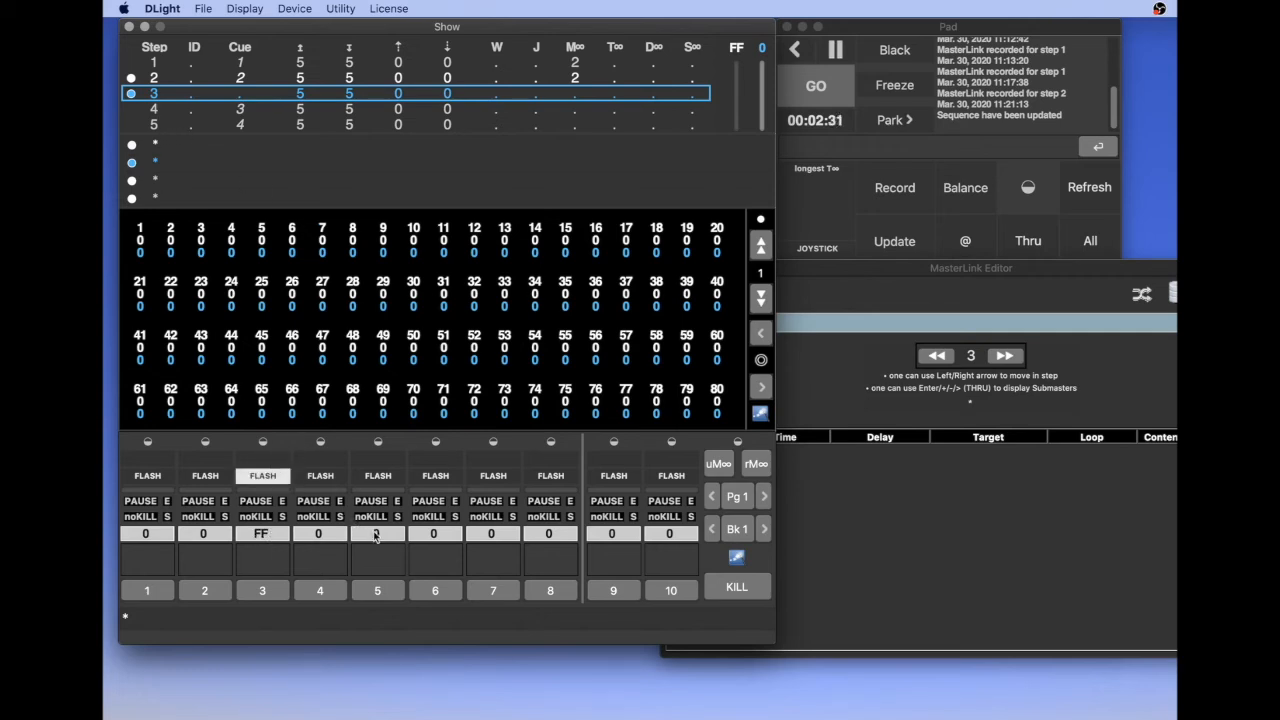
left_click_drag(375, 537, 375, 480)
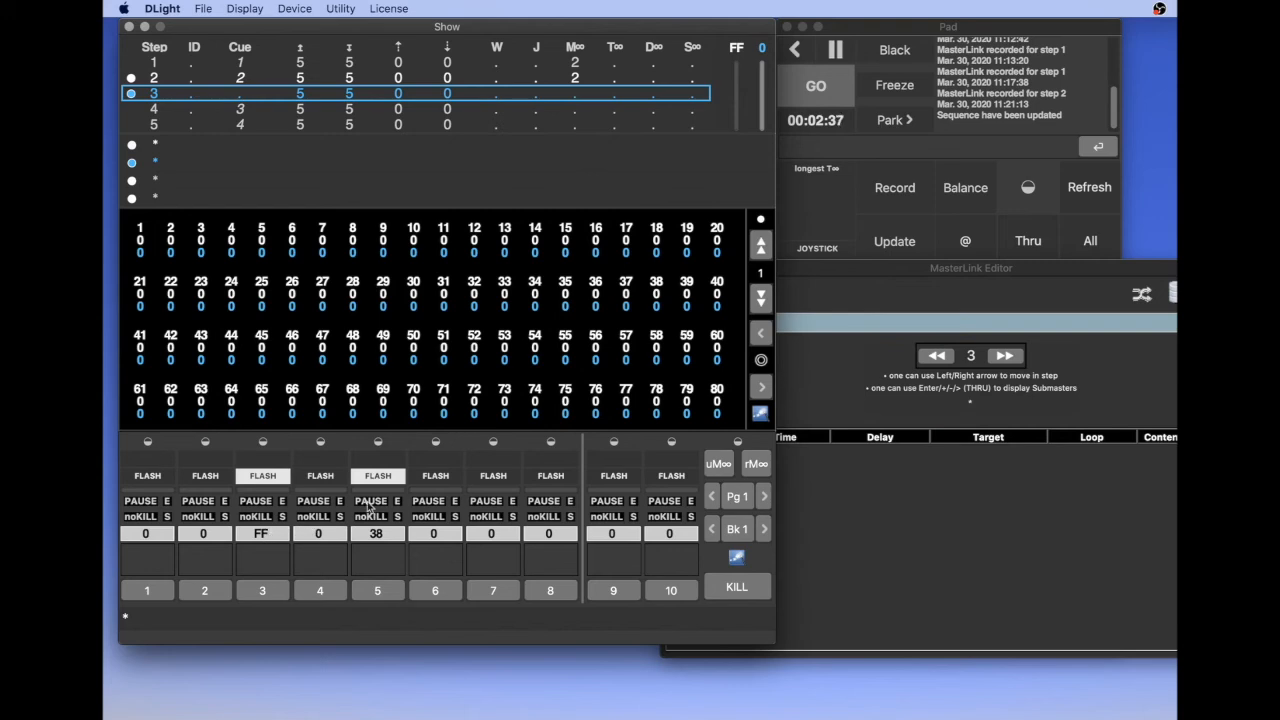
left_click(752, 465)
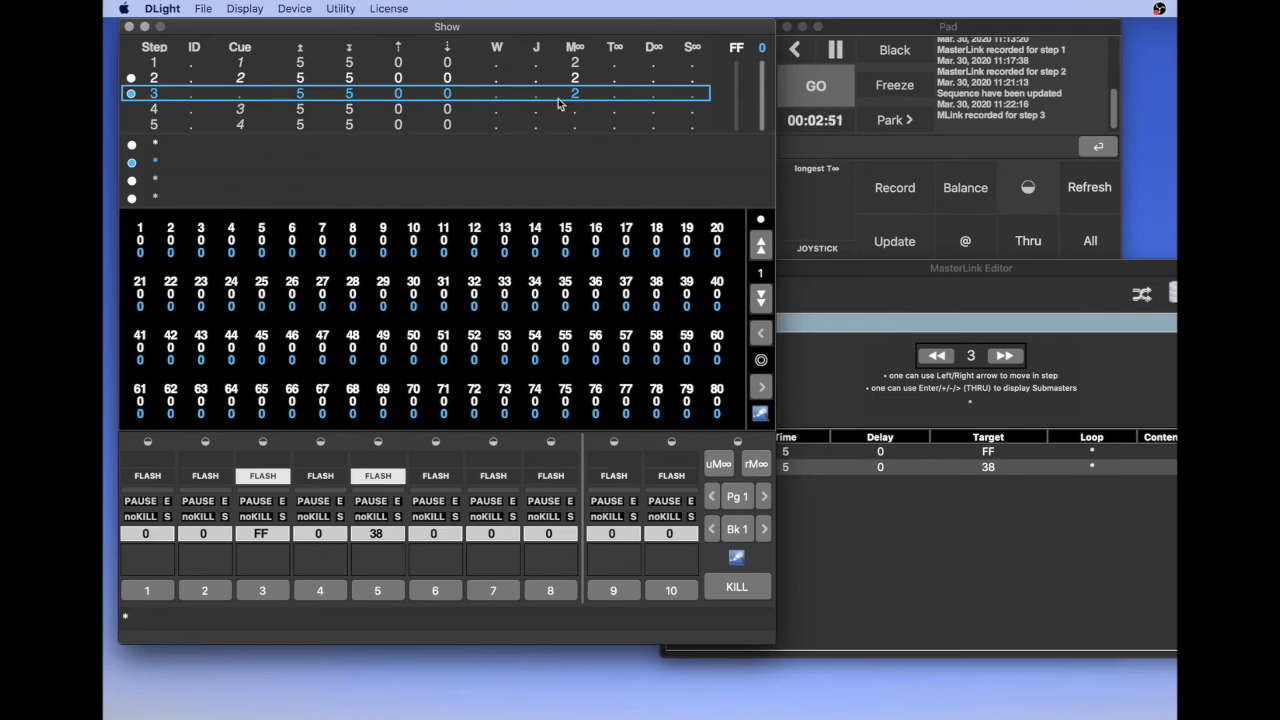
Raise submaster 5 to 59, update step 3's MasterLink with the new level and check it in the MasterLink Editor
left_click(858, 292)
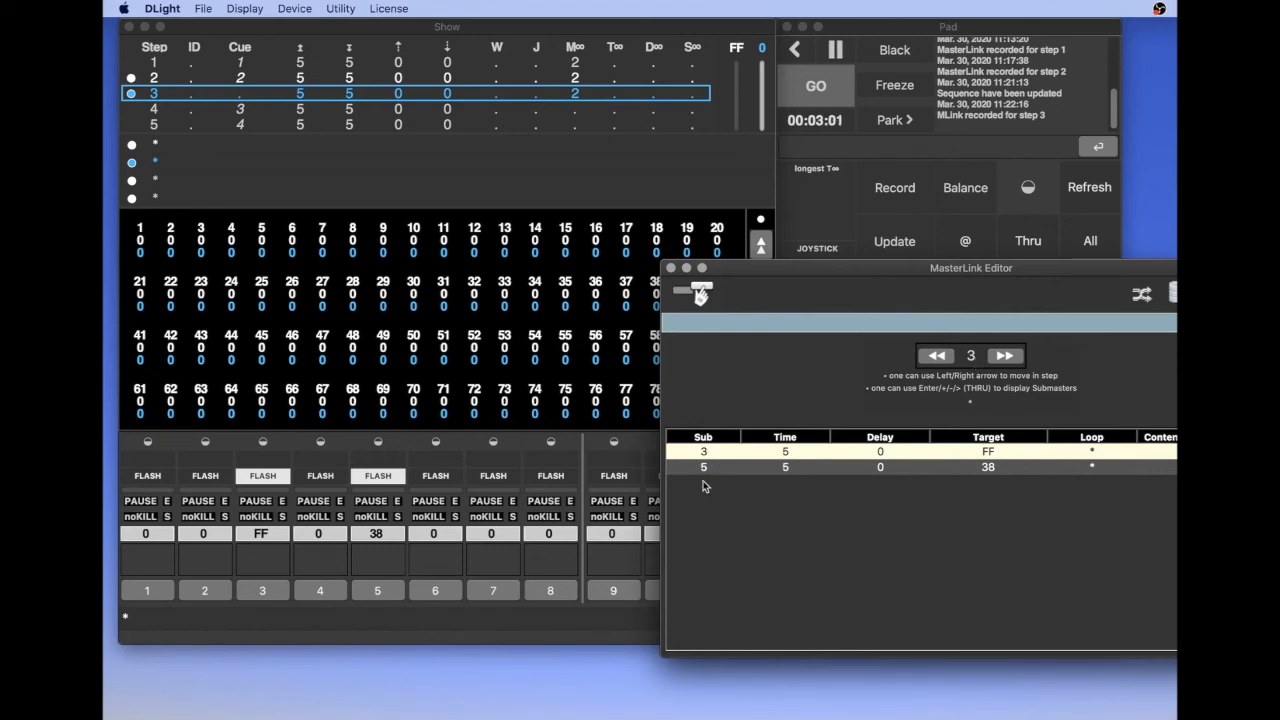
left_click(578, 366)
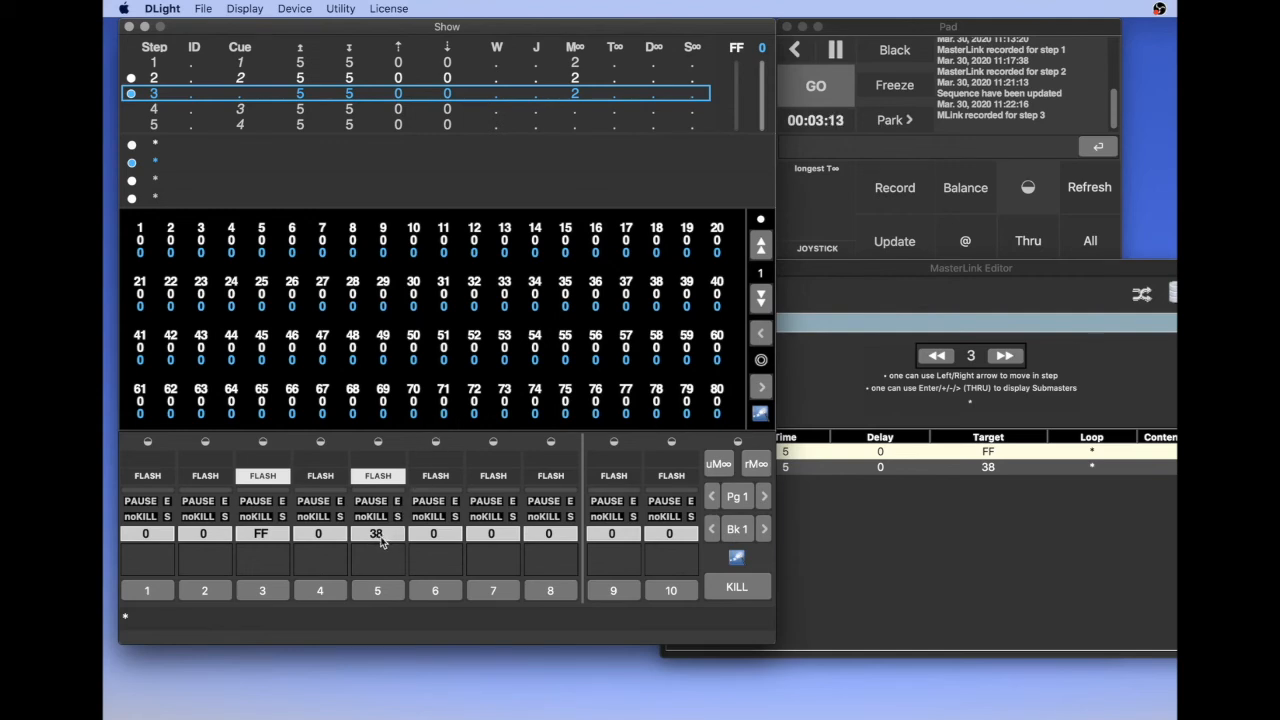
left_click_drag(377, 535, 373, 497)
left_click(720, 464)
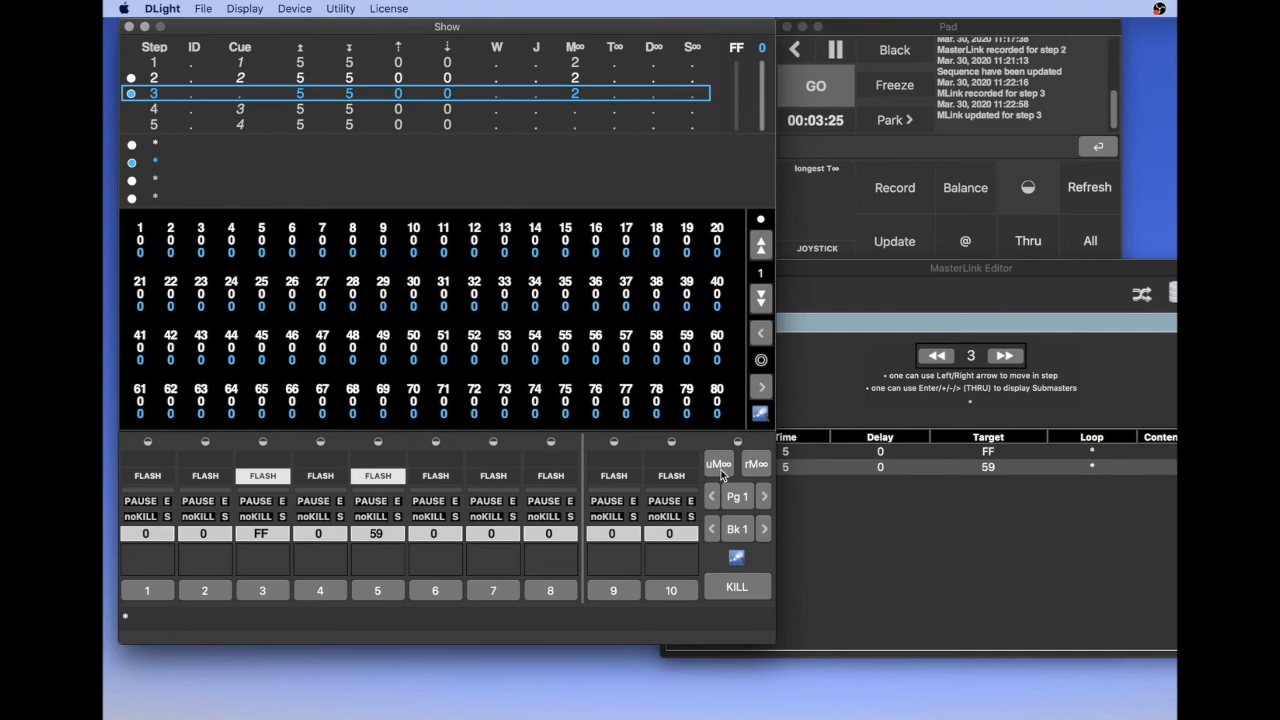
left_click(866, 533)
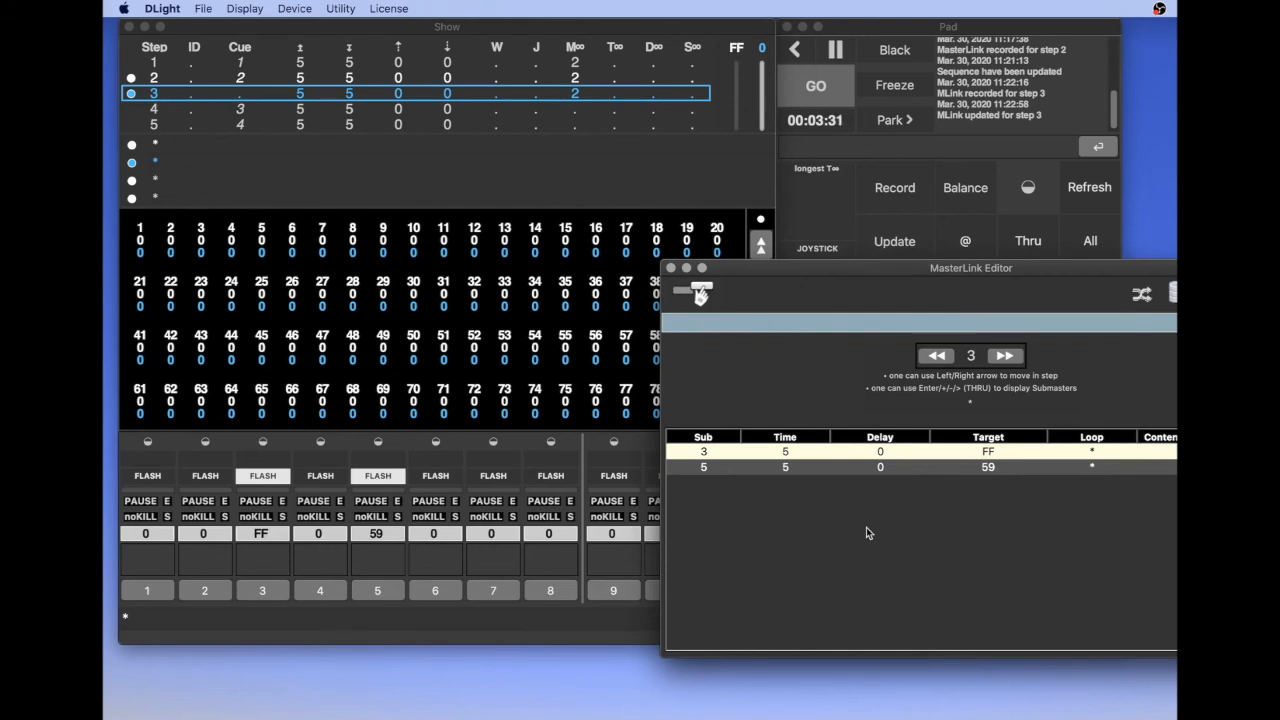
Kill all submaster levels, record submasters 3 and 5 at 0 as step 4's MasterLink and display it in the MasterLink Editor
left_click(576, 424)
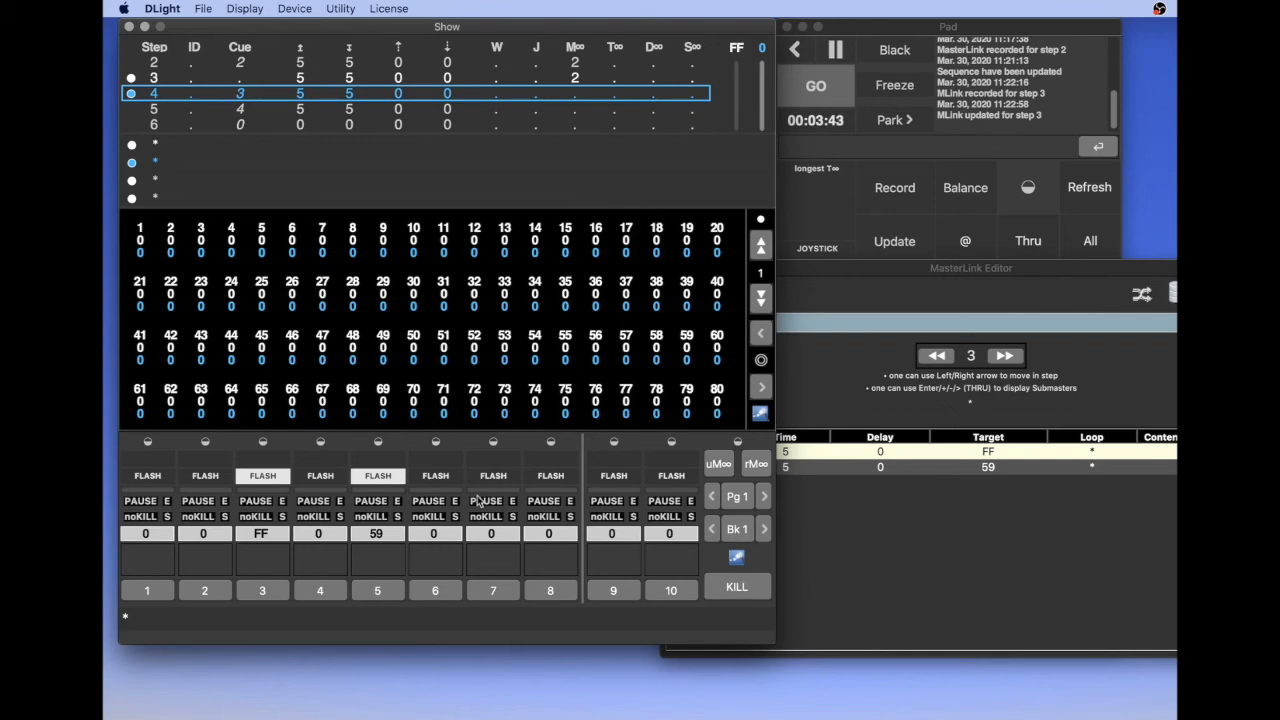
left_click(748, 590)
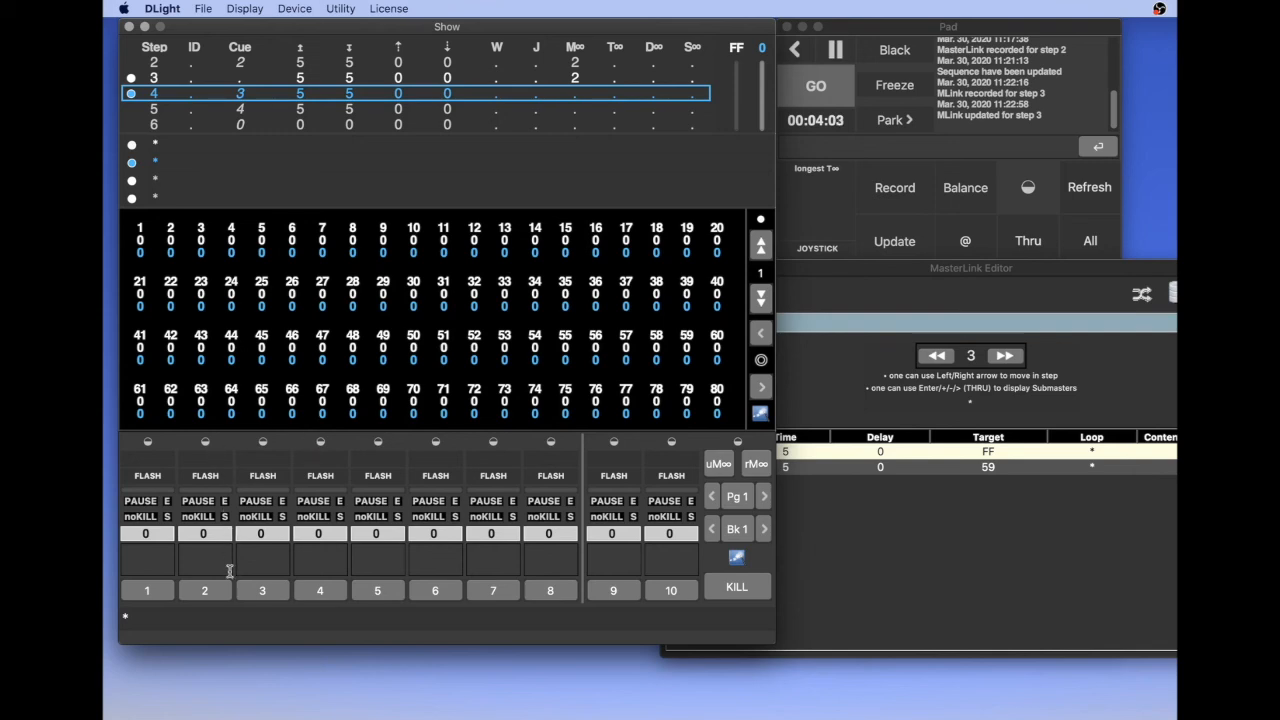
left_click(263, 592)
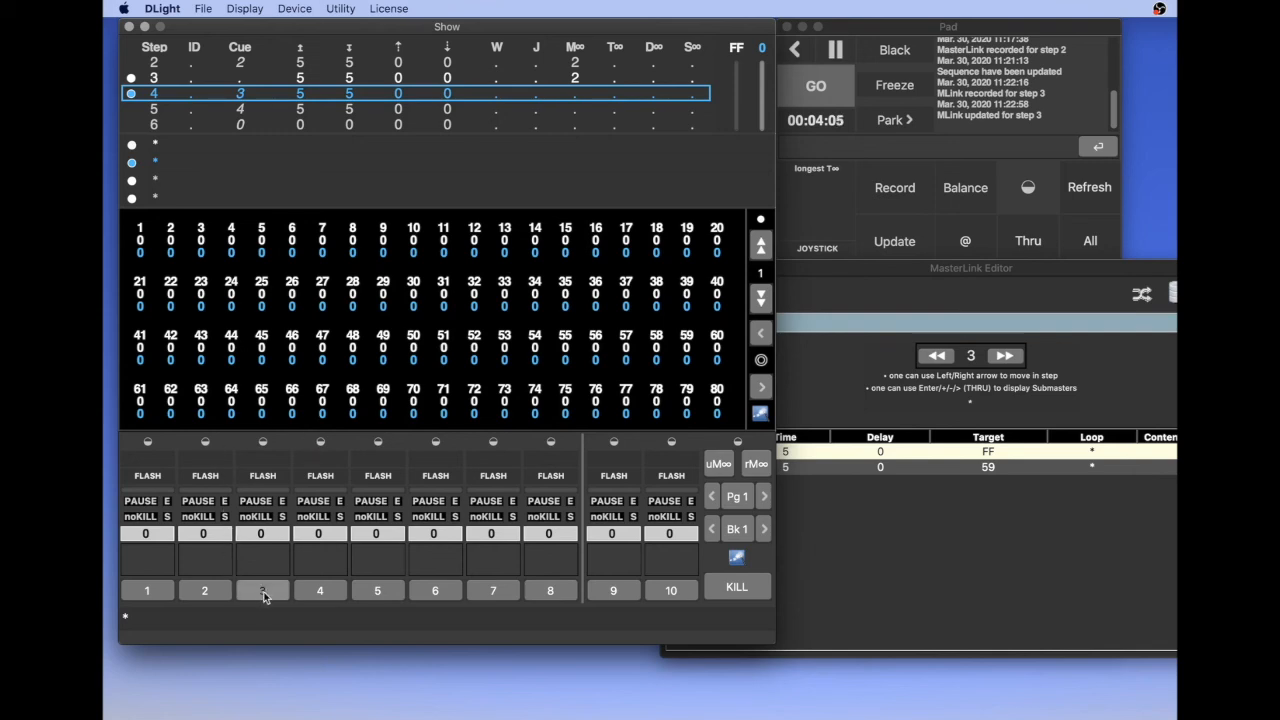
left_click(380, 592)
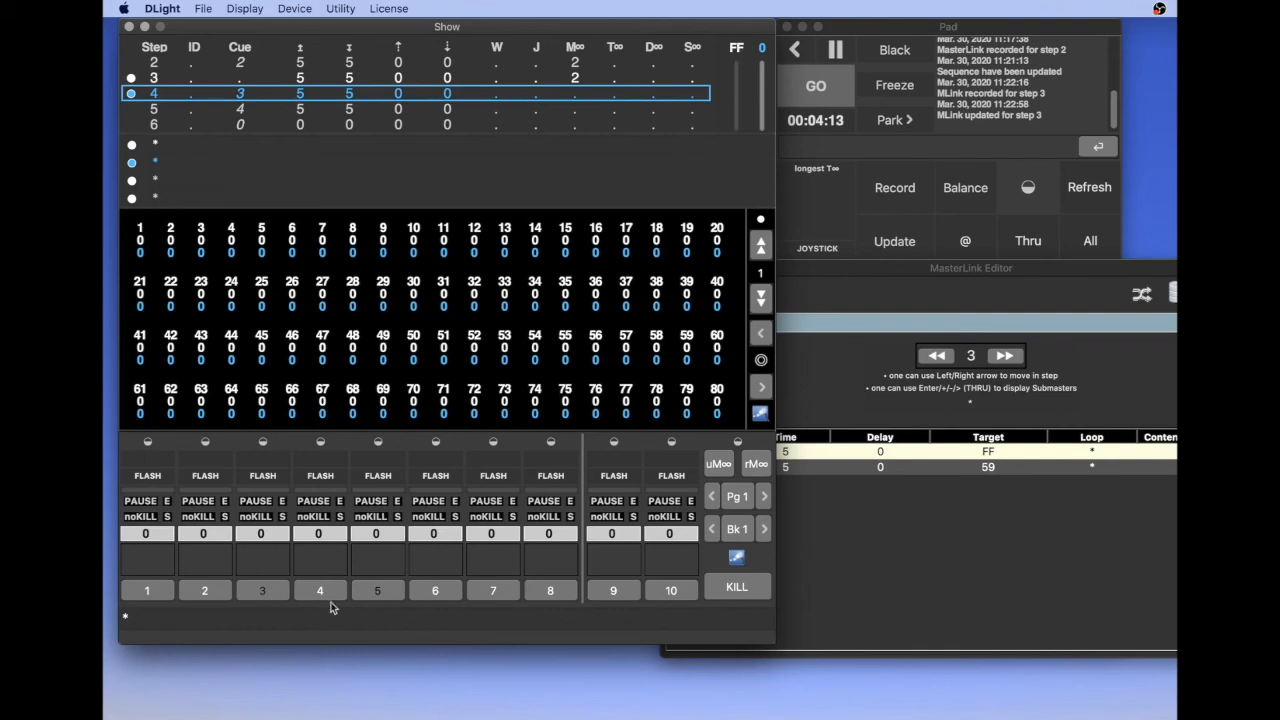
left_click(756, 466)
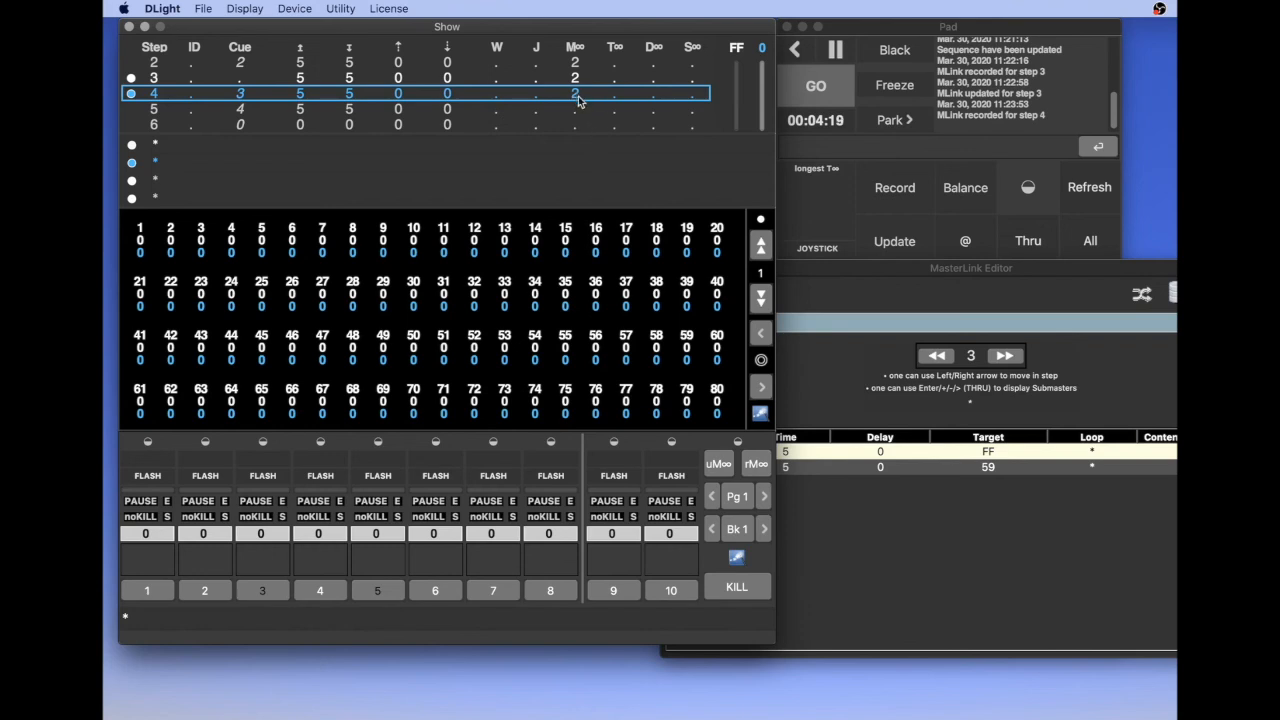
left_click(849, 282)
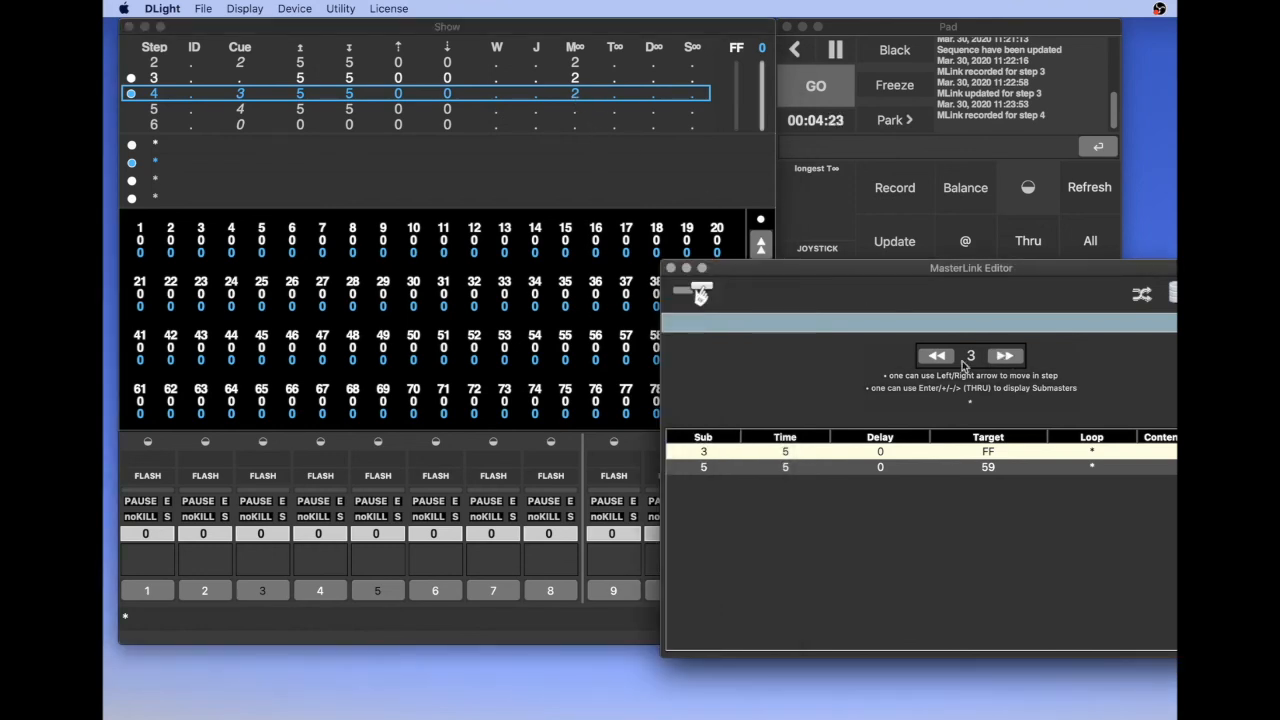
left_click(1006, 356)
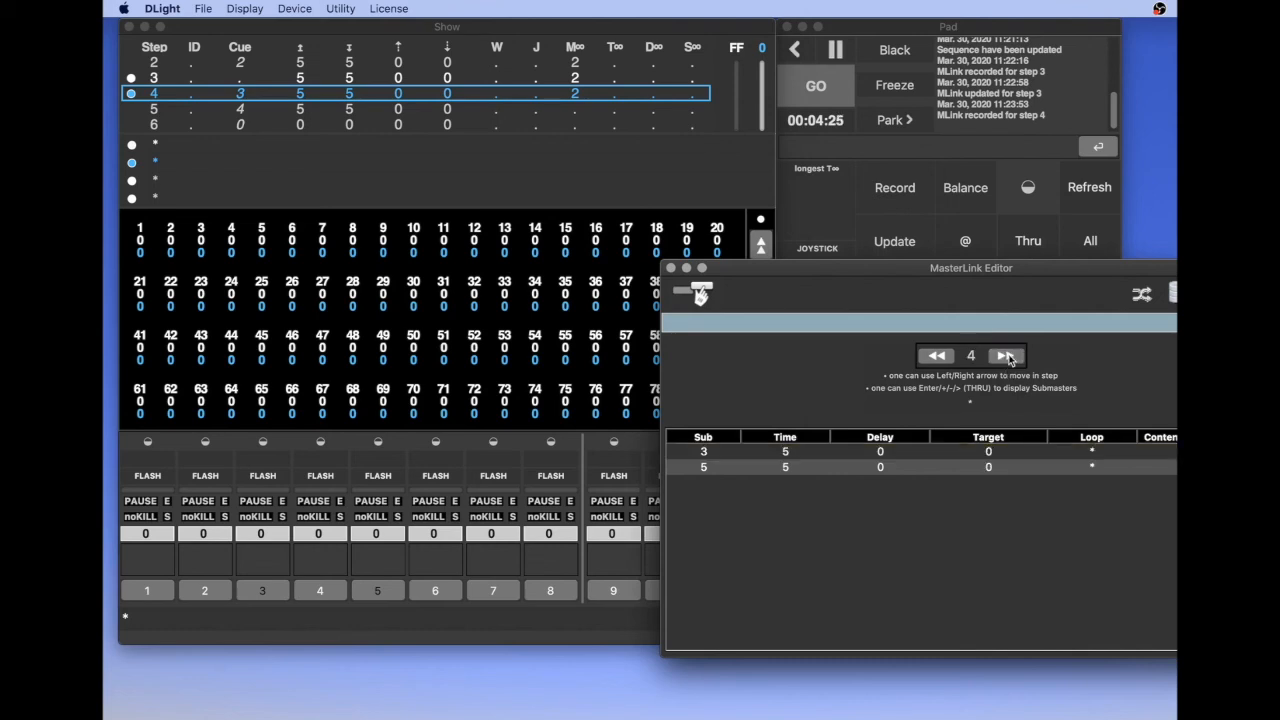